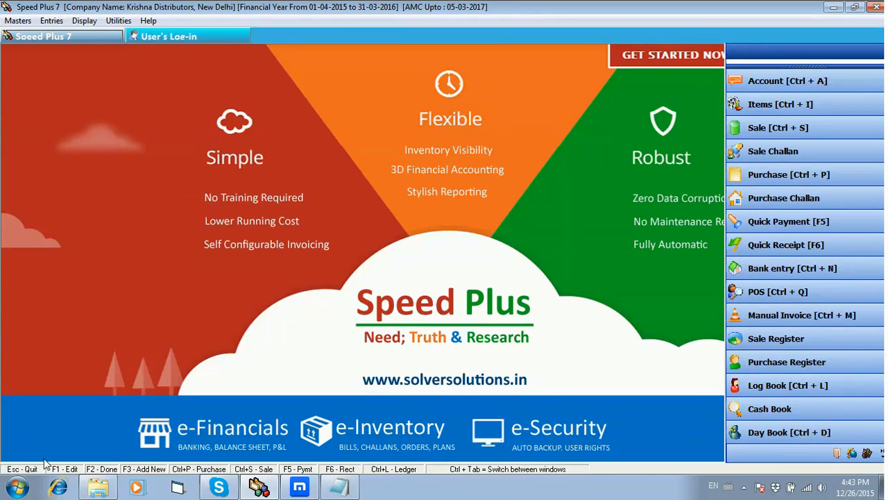
# - Open the Items Data Import workbook from the Speed Plus 7.0 folder on the D drive and dismiss the Office activation notice
pyautogui.click(91, 493)
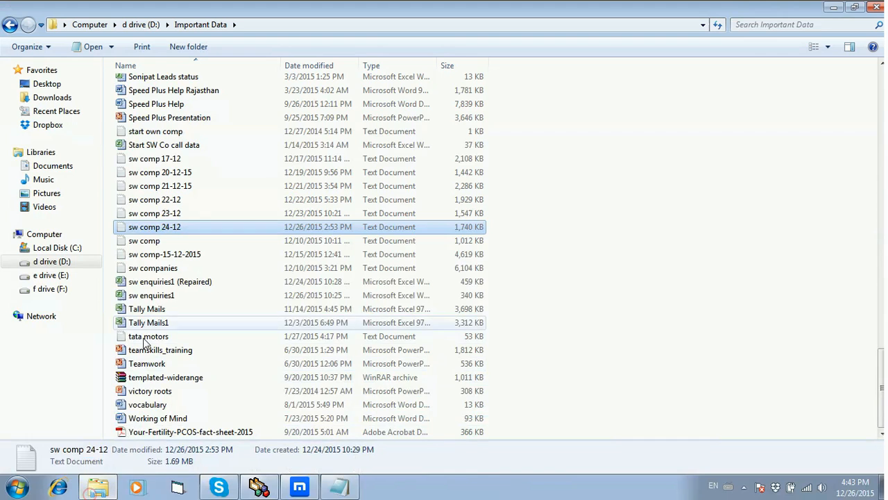
pyautogui.click(78, 264)
pyautogui.doubleClick(166, 222)
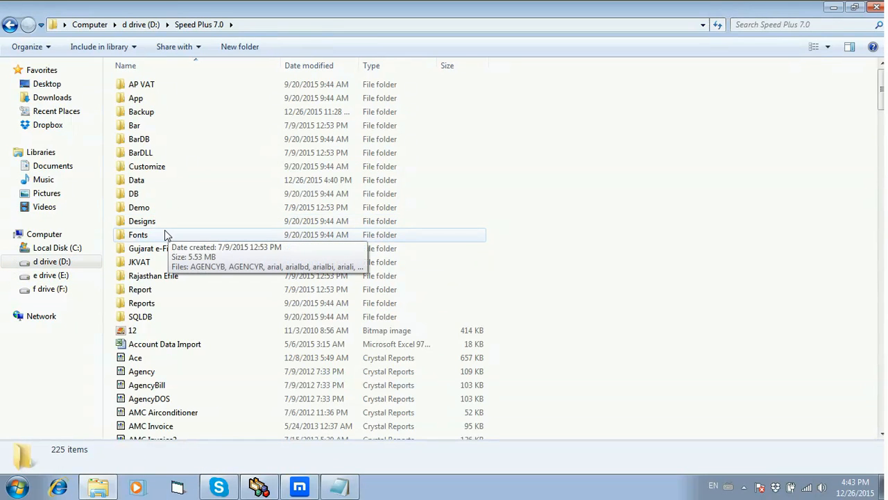
pyautogui.click(165, 236)
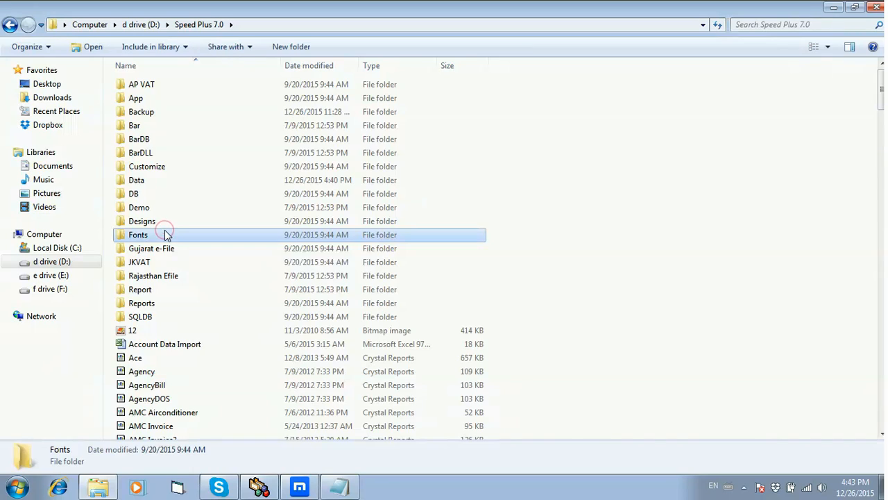
pyautogui.scroll(-5, 190, 356)
pyautogui.scroll(-20, 190, 356)
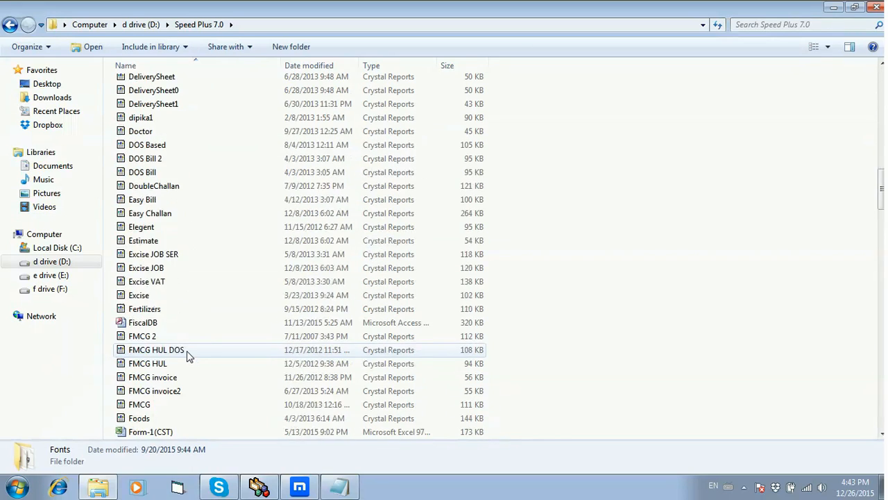
pyautogui.scroll(-5, 201, 365)
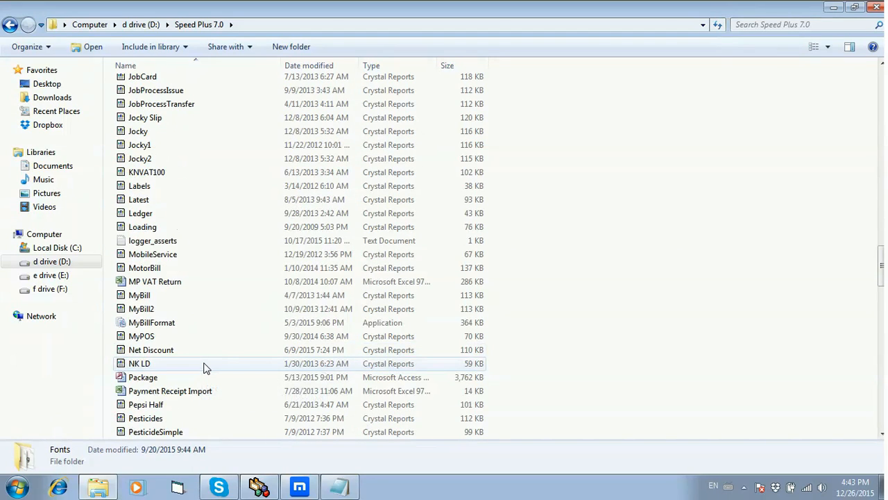
pyautogui.scroll(5, 204, 367)
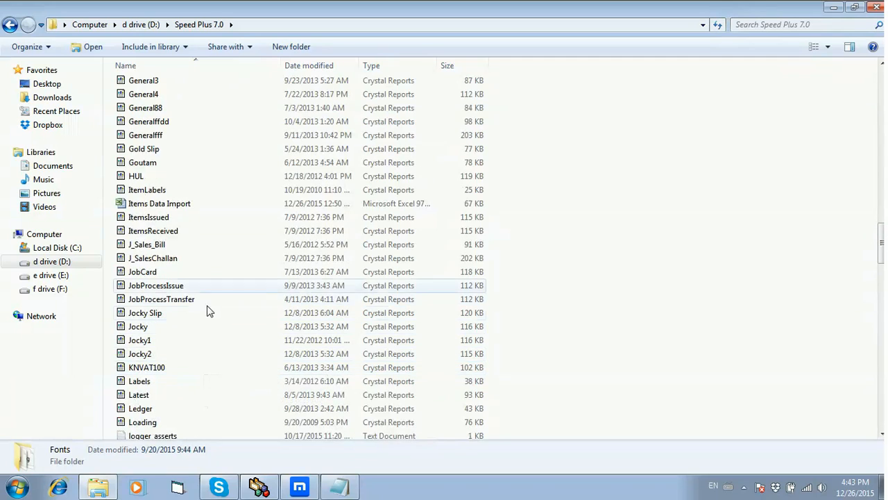
pyautogui.doubleClick(196, 205)
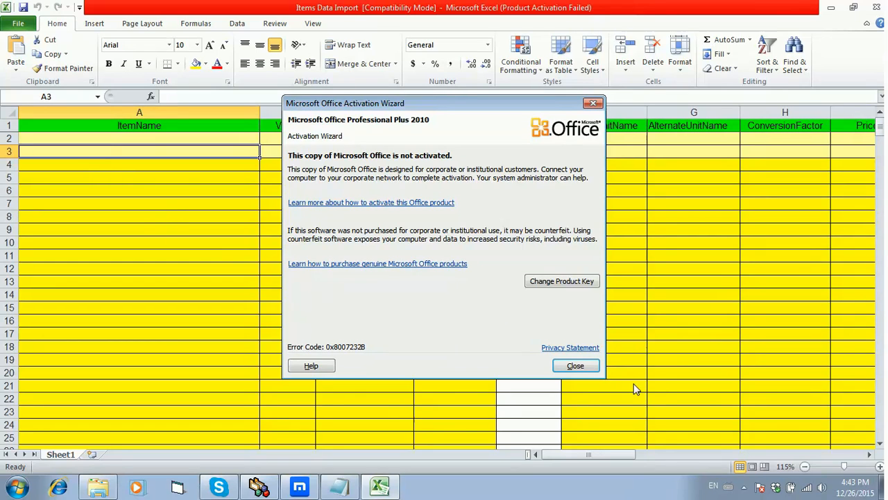
pyautogui.click(590, 366)
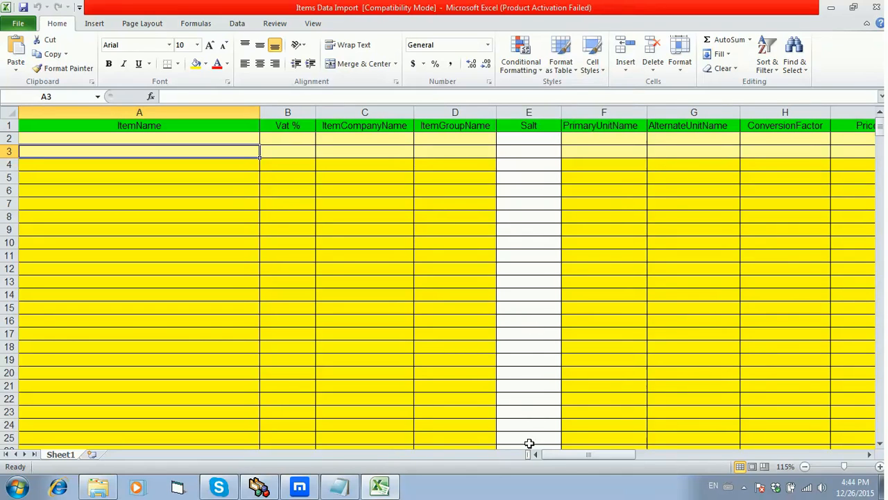
# - Enter Rose Agarbatti as the item name in the first data row, cell A2
pyautogui.moveTo(585, 454)
pyautogui.mouseDown()
pyautogui.moveTo(694, 477)
pyautogui.moveTo(574, 466)
pyautogui.mouseUp()
pyautogui.click(71, 136)
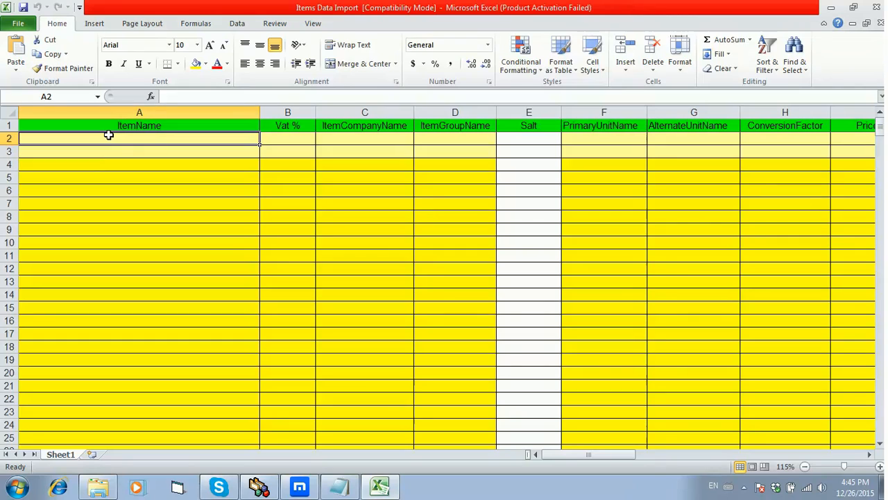
pyautogui.write('Rose')
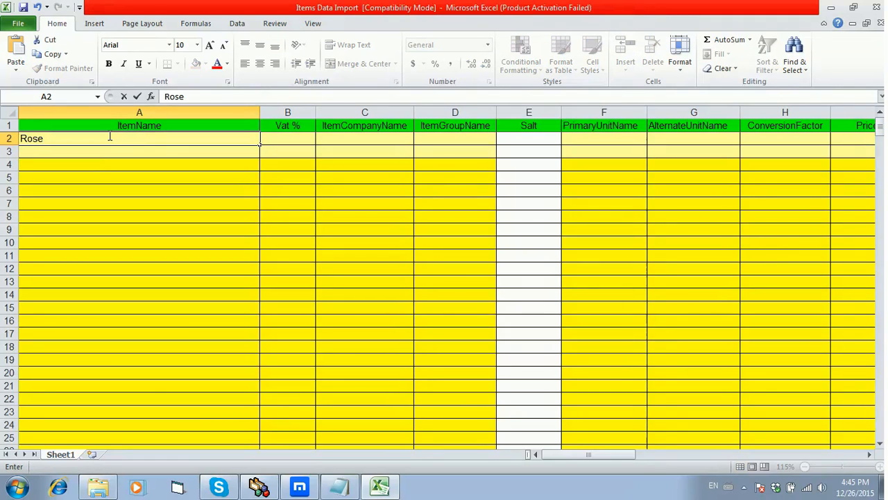
pyautogui.write(' Agarbatti')
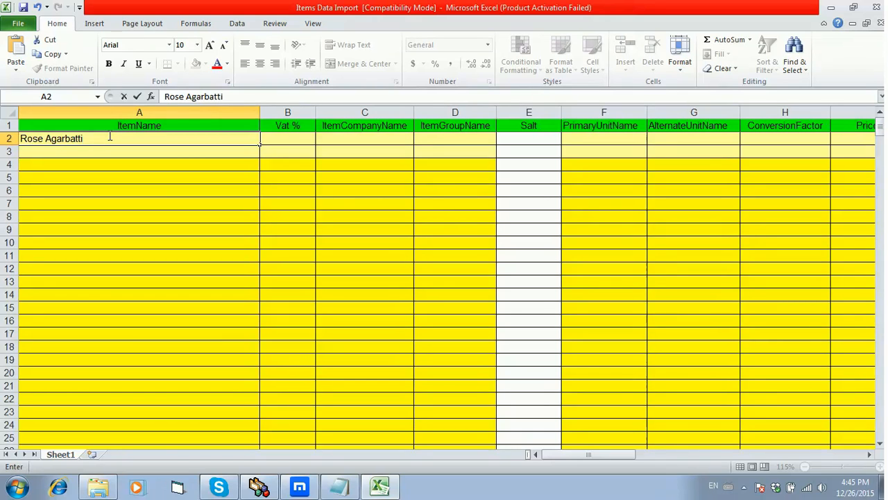
pyautogui.press('Return')
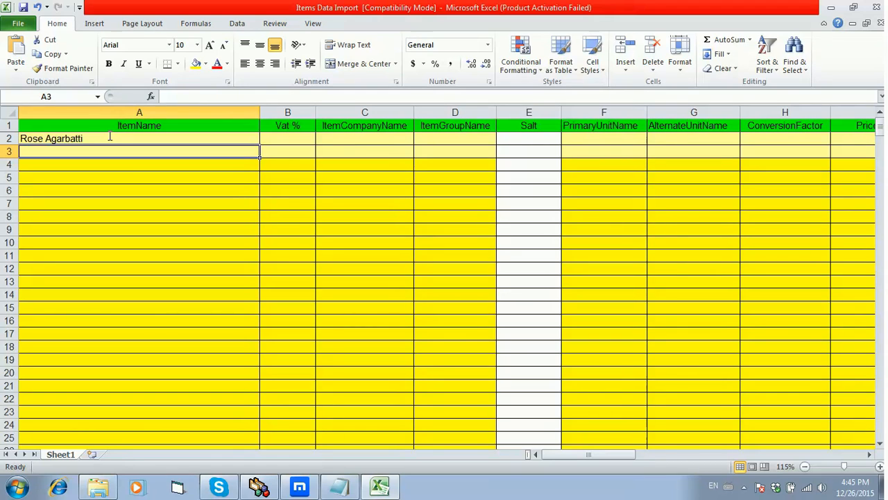
# - Set the Vat % for Rose Agarbatti to 5 in cell B2
pyautogui.click(309, 143)
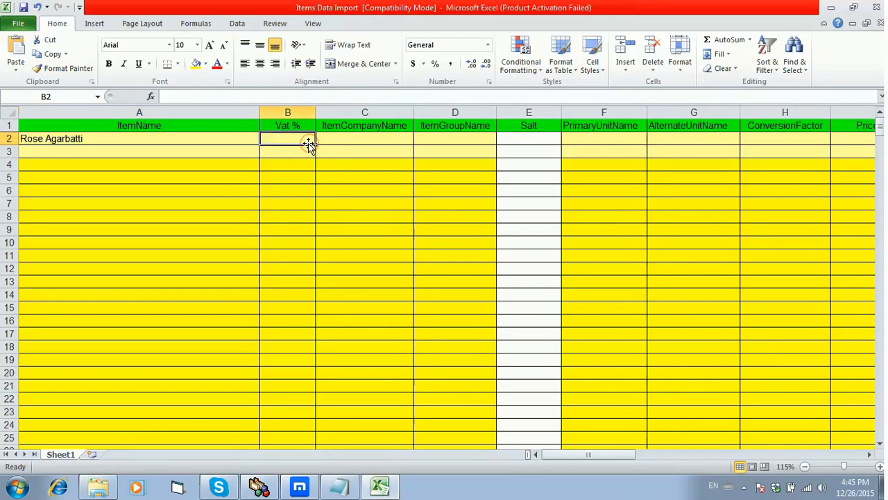
pyautogui.write('5')
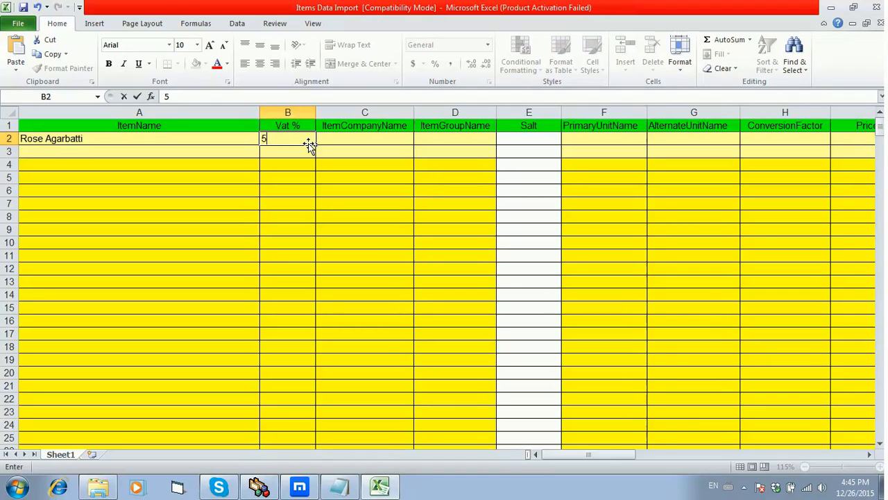
pyautogui.press('Return')
pyautogui.press('Up')
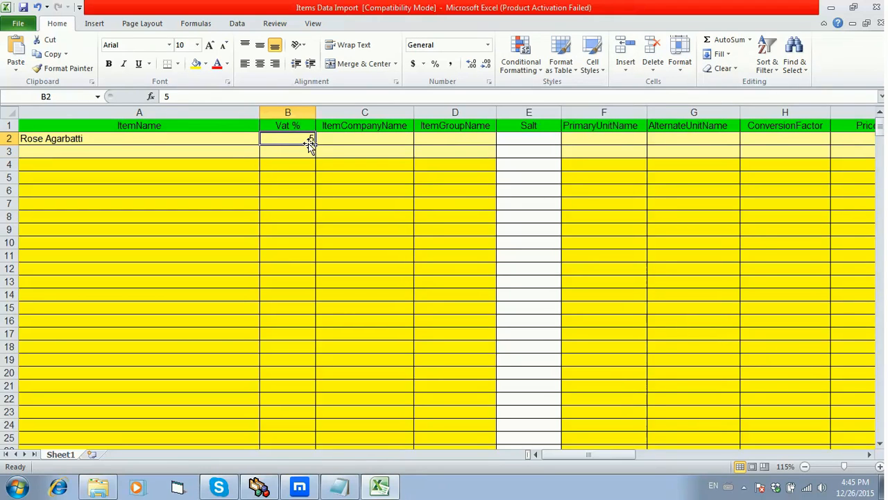
# - Fill in RoseMerry as the item company name and Household as the item group name in row 2
pyautogui.press('Right')
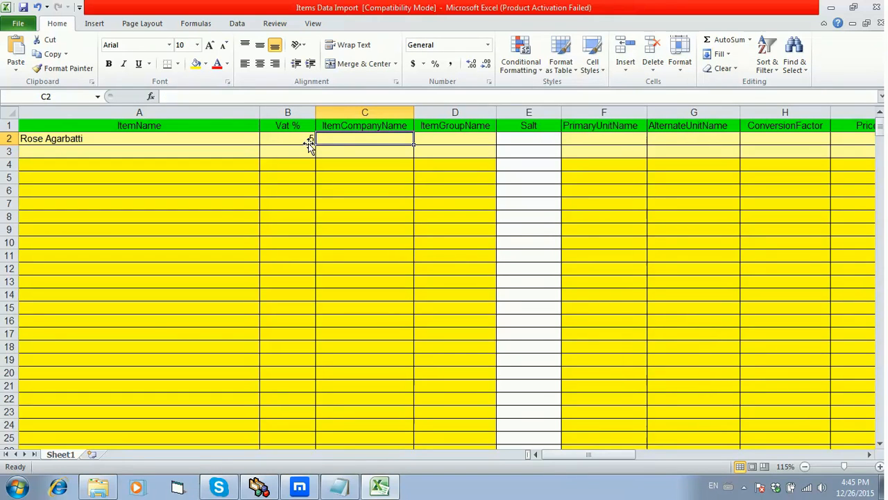
pyautogui.write('Ro')
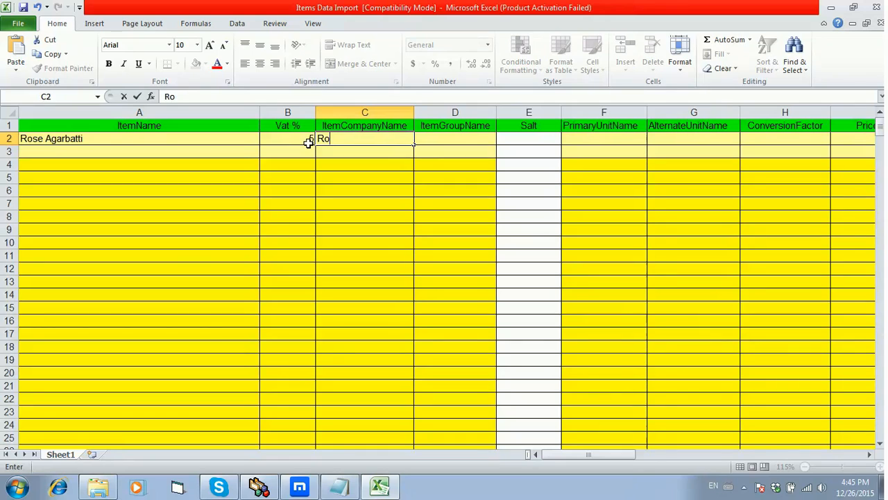
pyautogui.write('seMerry')
pyautogui.press('Right')
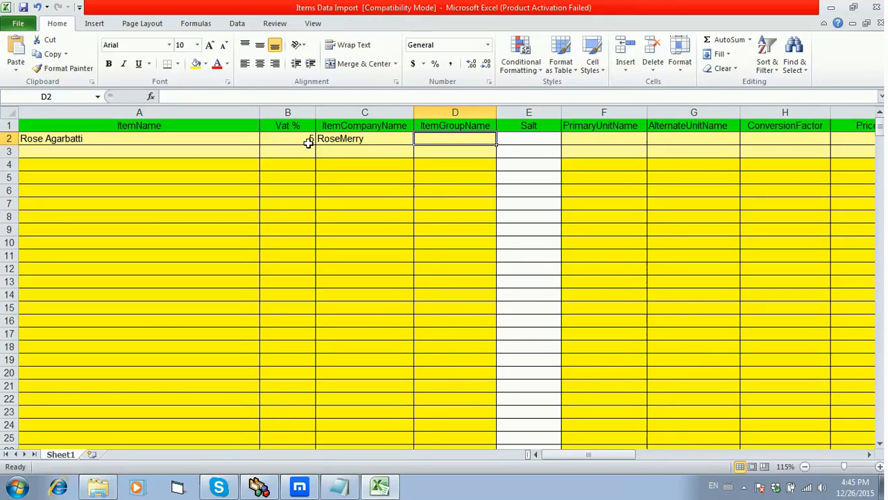
pyautogui.write('Ho')
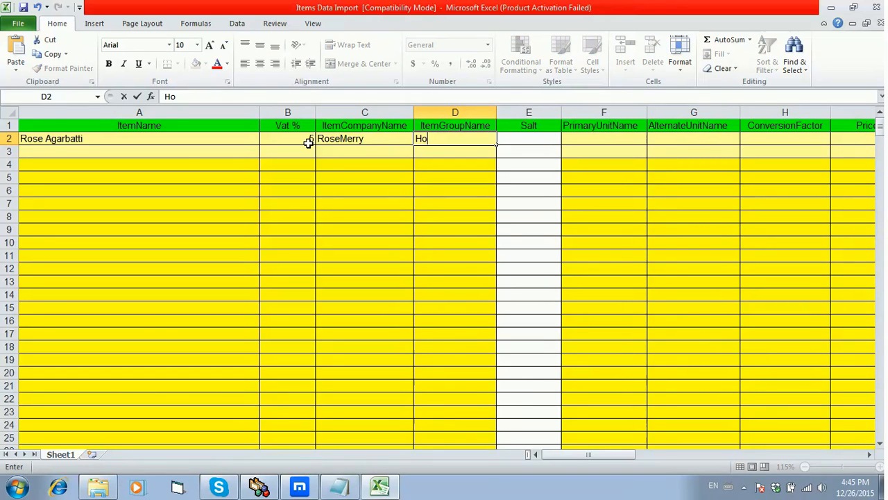
pyautogui.write('usehold')
pyautogui.press('Tab')
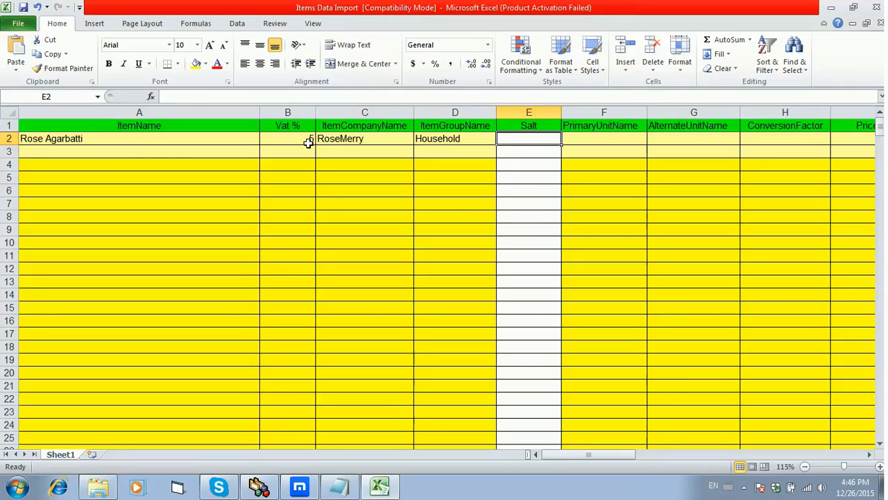
# - Leave Salt blank and enter pcs. as both the primary and alternate unit names for Rose Agarbatti
pyautogui.press('Tab')
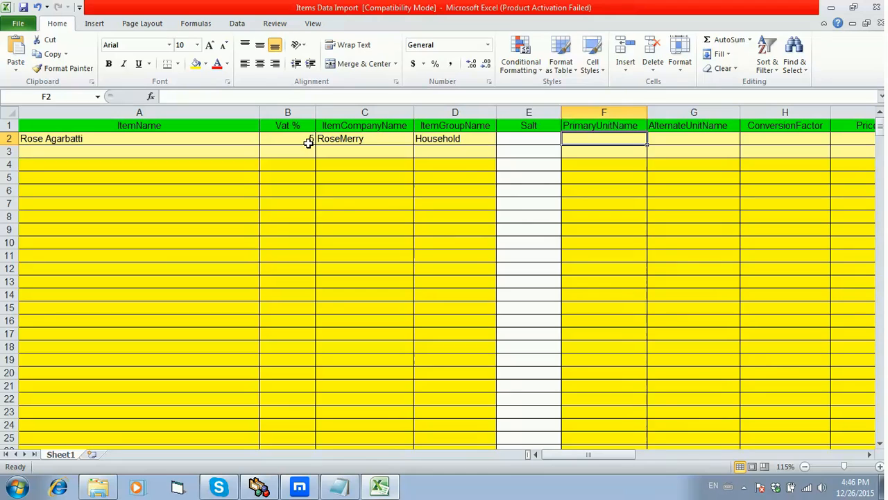
pyautogui.write('pcs.')
pyautogui.press('Tab')
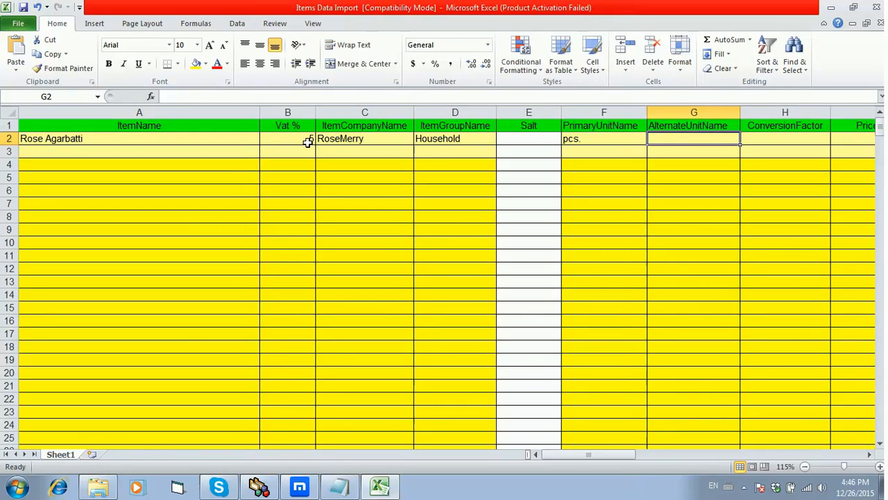
pyautogui.write('pcs.')
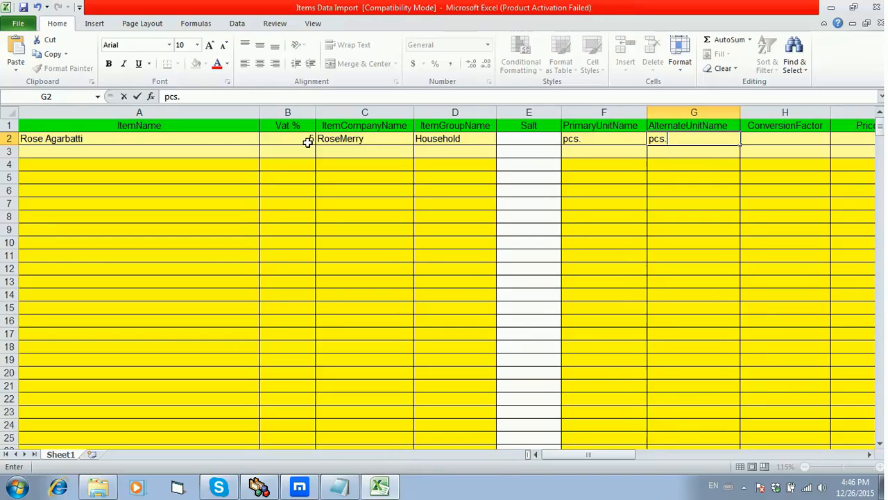
pyautogui.press('Tab')
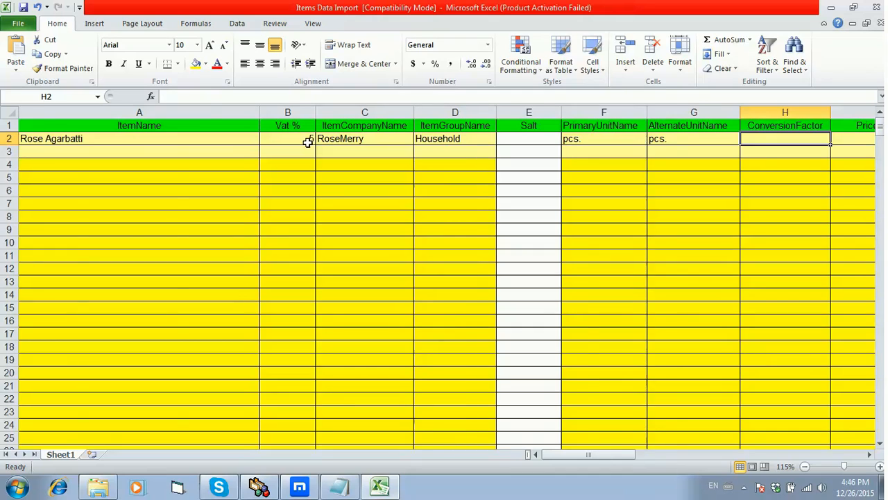
# - Set the item's conversion factor to 1 and its Price Per unit to pcs in row 2
pyautogui.press('Tab')
pyautogui.press('Left')
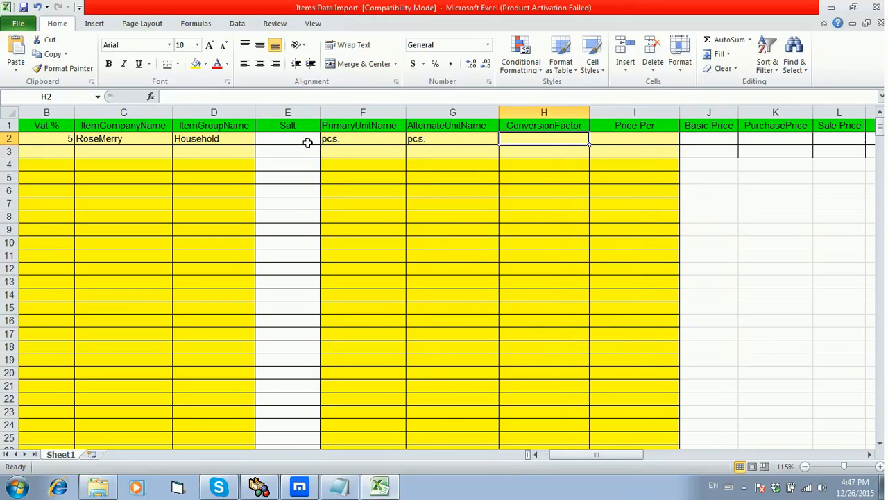
pyautogui.write('1')
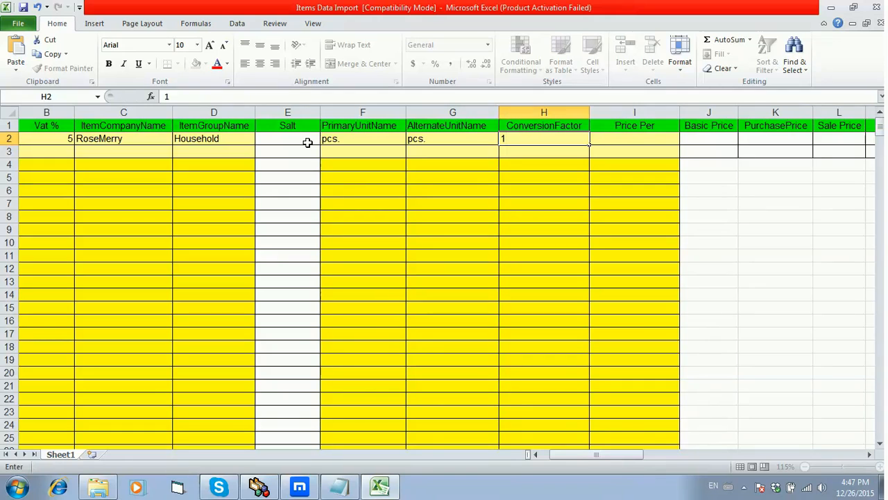
pyautogui.press('Tab')
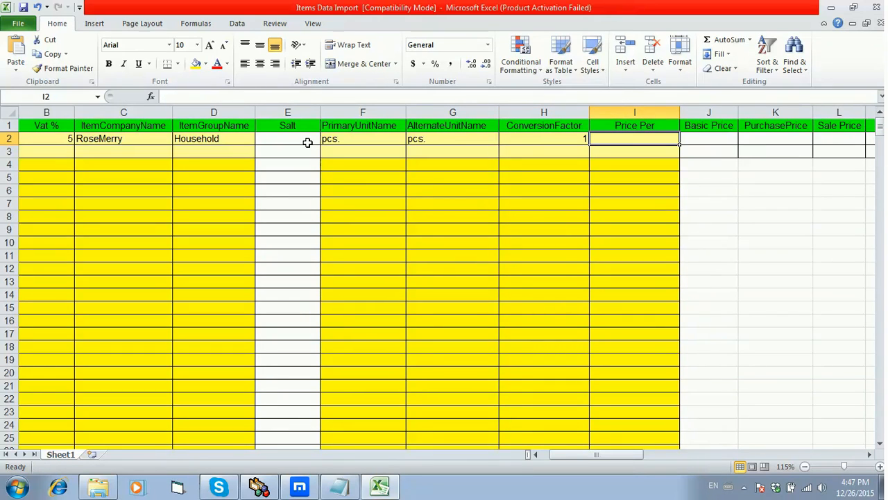
pyautogui.write('pcs')
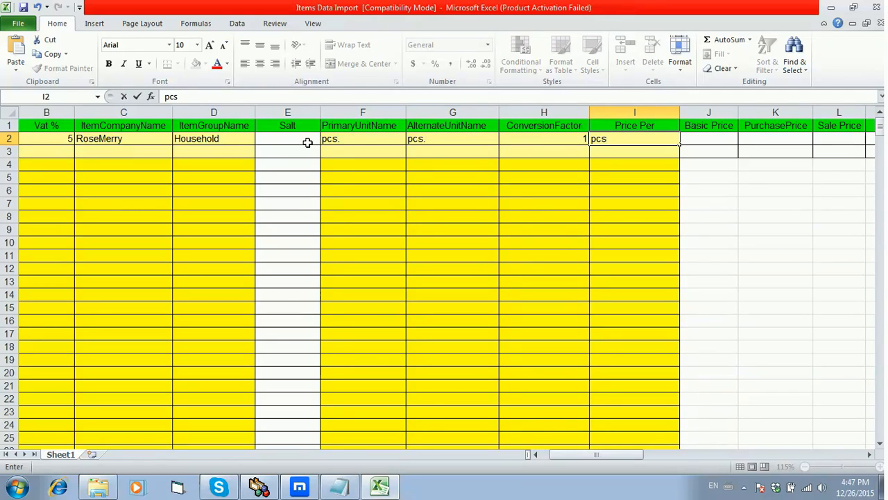
pyautogui.press('Tab')
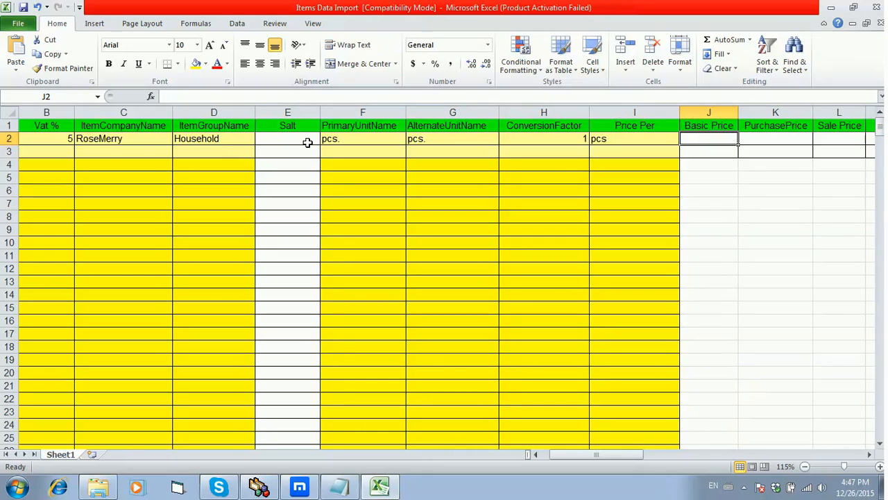
# - Enter a basic price of 15 and a purchase price of 17 for Rose Agarbatti
pyautogui.write('15')
pyautogui.press('Tab')
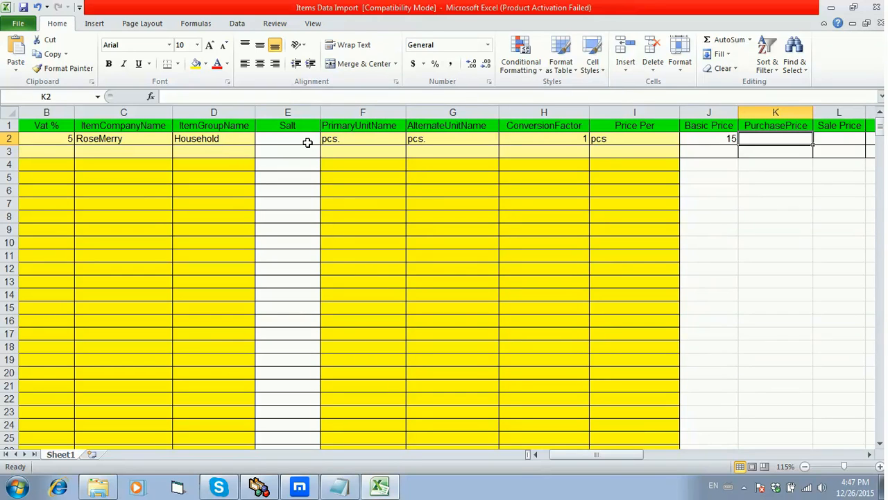
pyautogui.write('17')
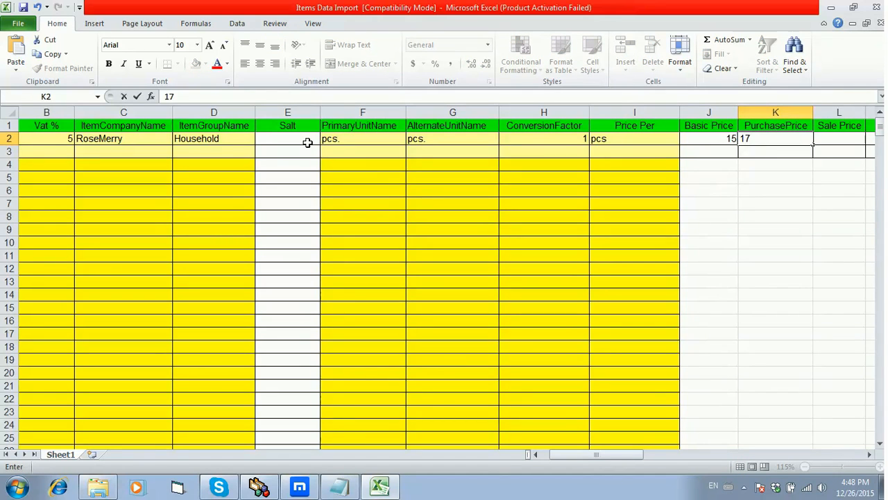
pyautogui.press('Tab')
# - Enter a sale price of 20 and an MRP of 25 for Rose Agarbatti
pyautogui.write('20')
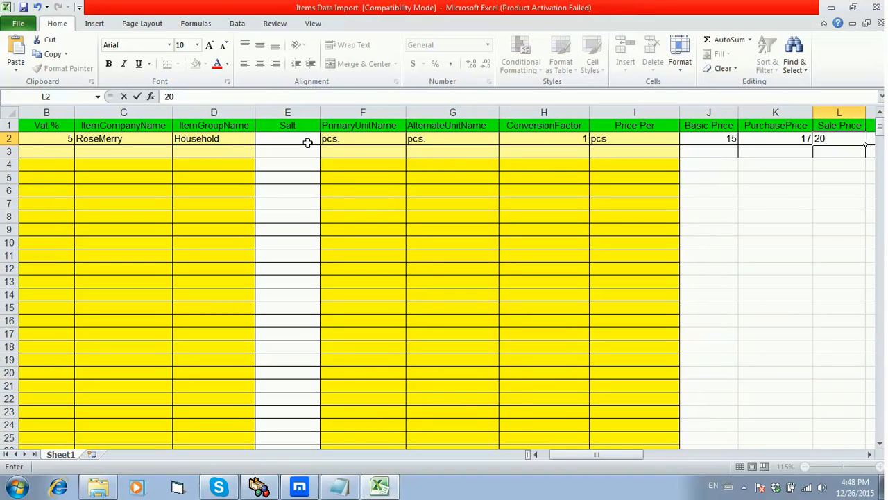
pyautogui.press('Tab')
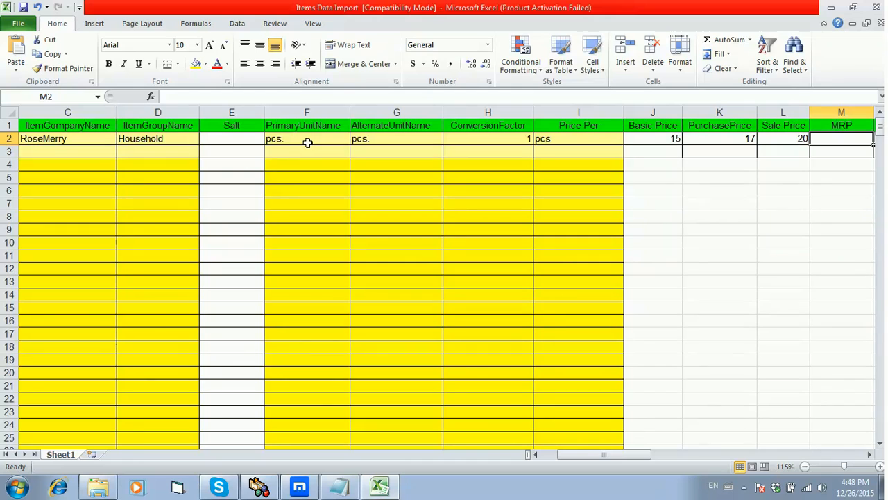
pyautogui.write('25')
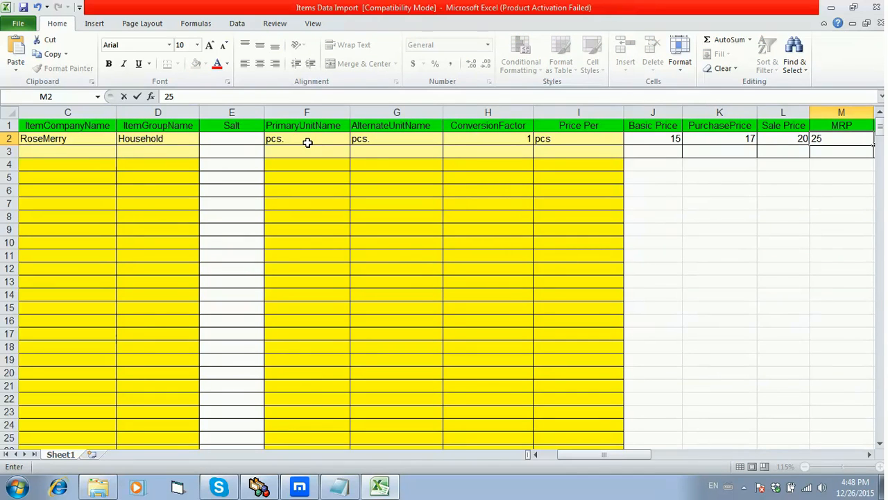
pyautogui.press('Tab')
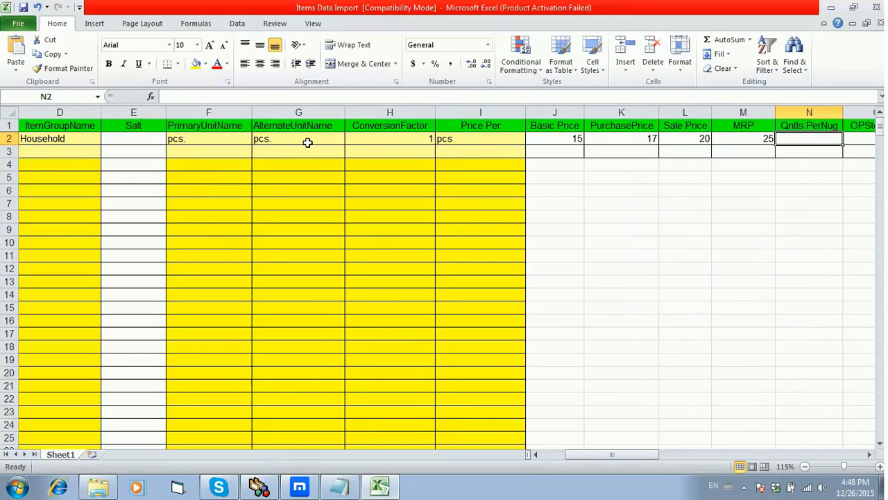
# - Leave Qntls PerNug blank and enter an opening stock quantity of 100 for Rose Agarbatti
pyautogui.press('Tab')
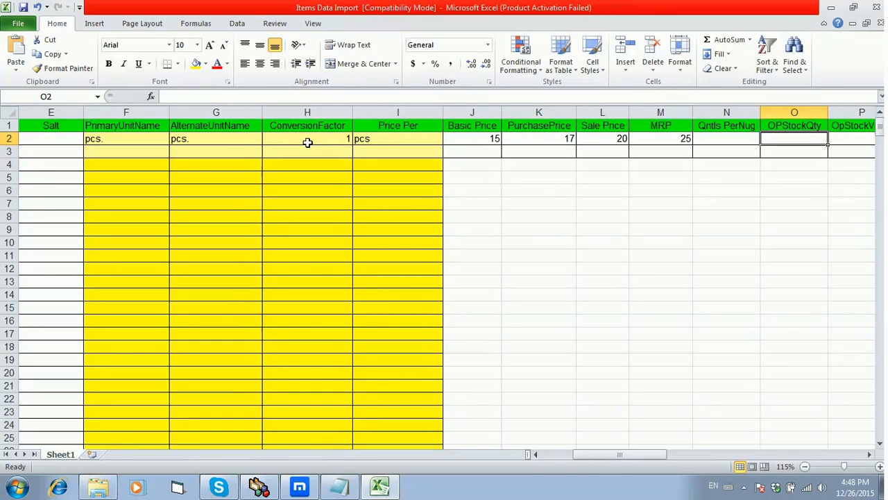
pyautogui.write('1')
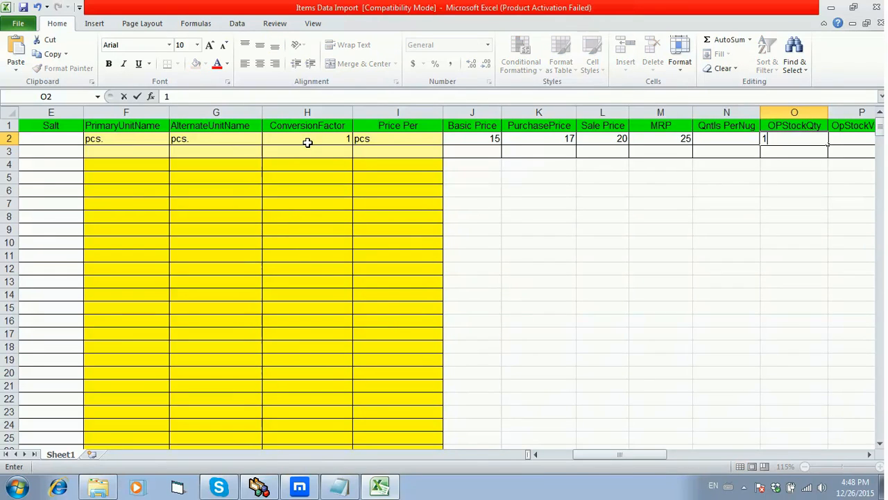
pyautogui.write('00')
pyautogui.press('Tab')
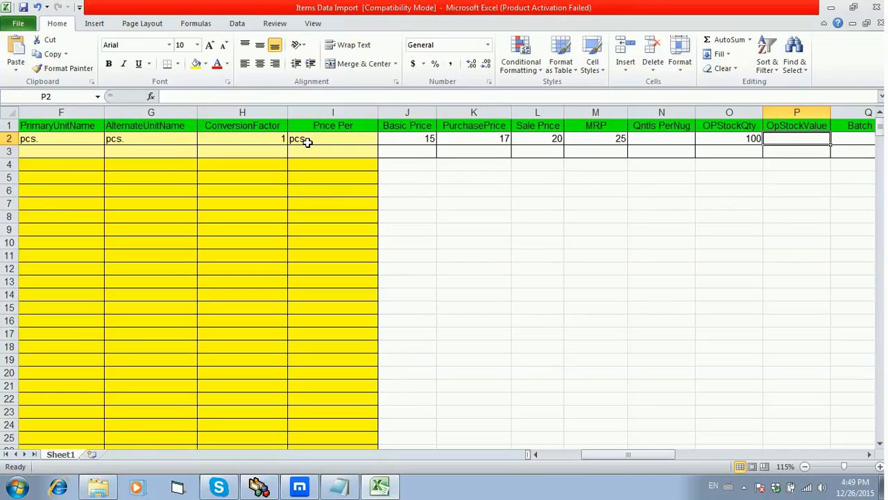
# - Calculate Rose Agarbatti's OpStockValue in P2 as opening stock quantity times purchase price with =O2*K2
pyautogui.write('=')
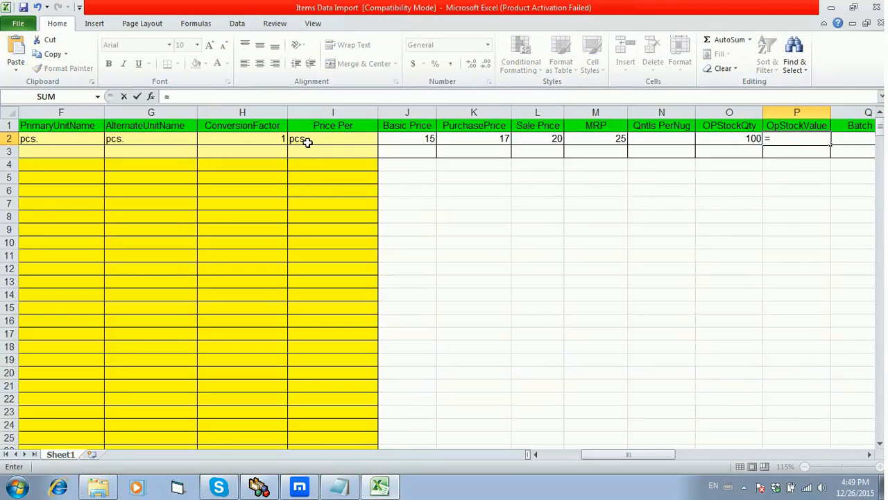
pyautogui.press('Left')
pyautogui.write('*')
pyautogui.press('Left')
pyautogui.press('Left')
pyautogui.press('Left')
pyautogui.press('Left')
pyautogui.press('Left')
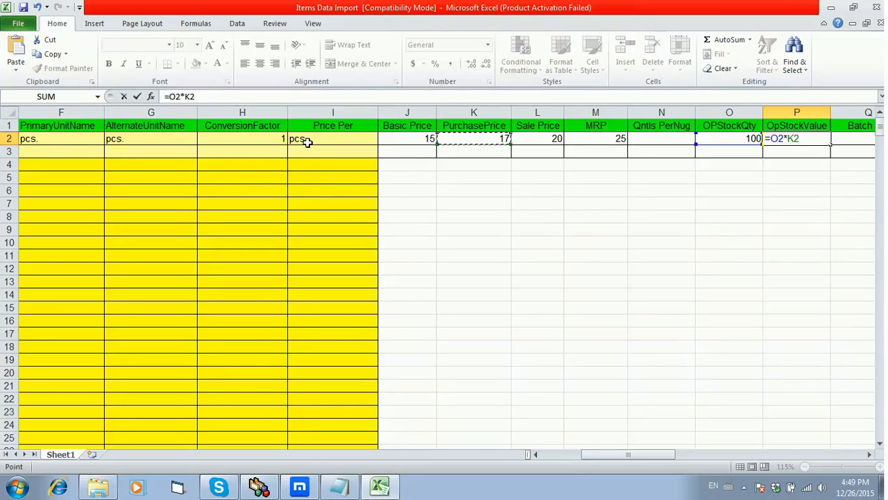
pyautogui.press('Return')
pyautogui.press('Up')
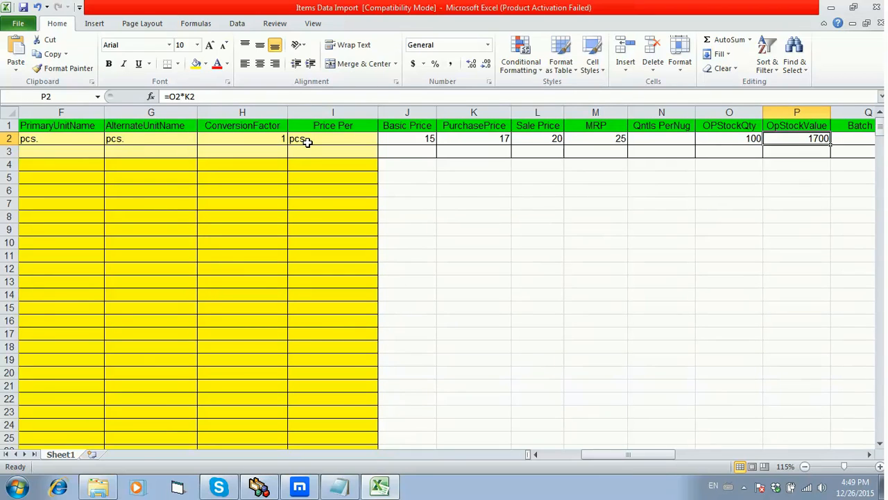
# - Enter N.A. as Rose Agarbatti's batch number, leave its expiry date blank, and set its barcode to 87589900
pyautogui.press('Right')
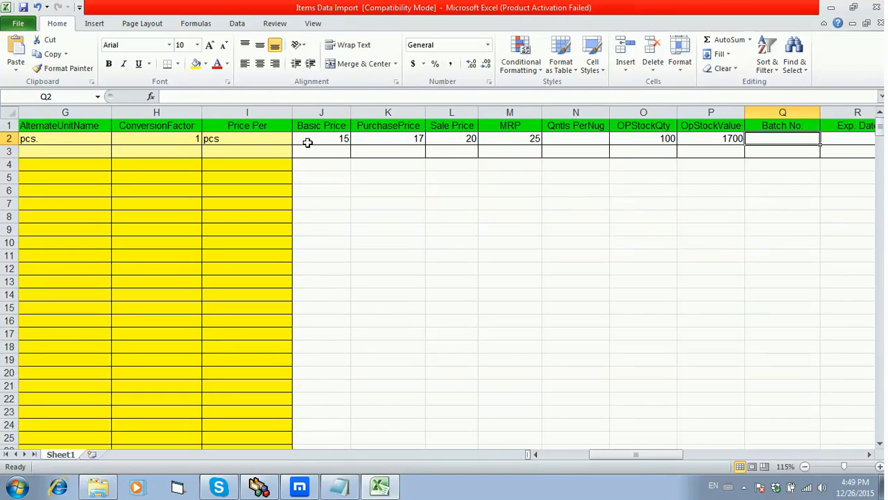
pyautogui.write('N.A.')
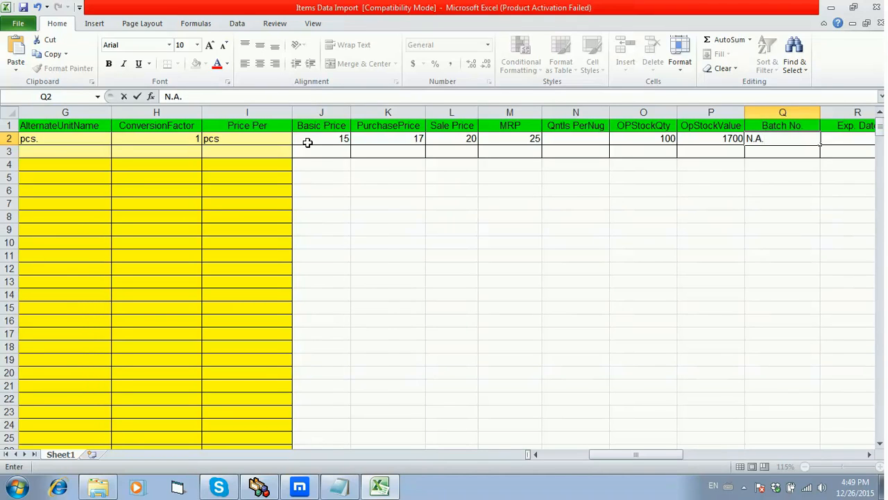
pyautogui.press('Tab')
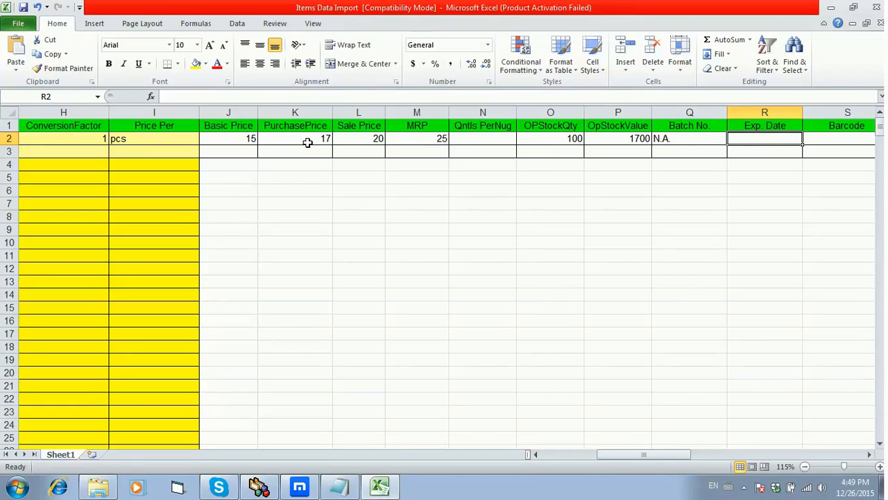
pyautogui.press('Tab')
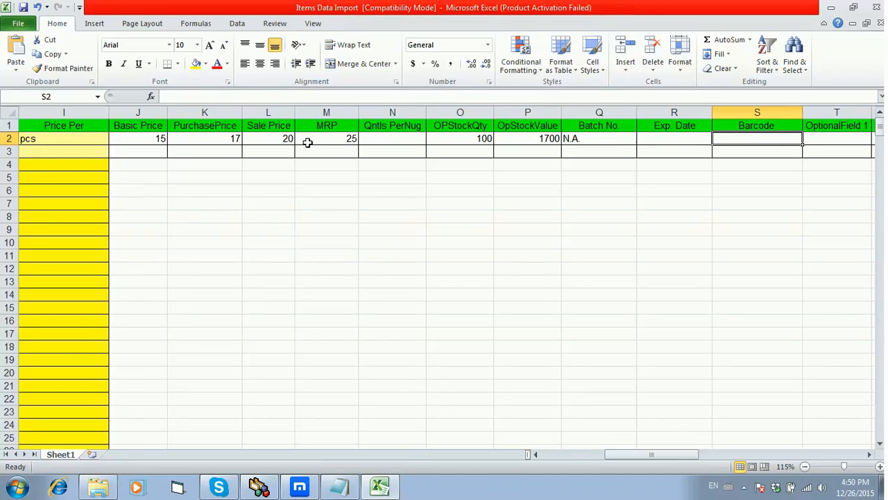
pyautogui.write('875')
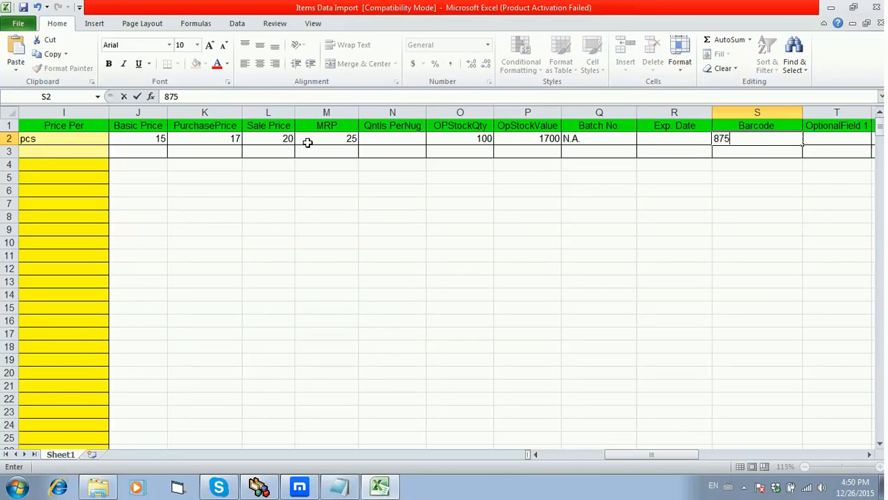
pyautogui.write('89900')
# - Leave the columns from OptionalField 1 through Alt. Name blank in row 2, and enter a self valuation price of 18 and minimum sale price of 19
pyautogui.press('Tab')
pyautogui.press('Tab')
pyautogui.press('Tab')
pyautogui.press('Tab')
pyautogui.press('Tab')
pyautogui.press('Tab')
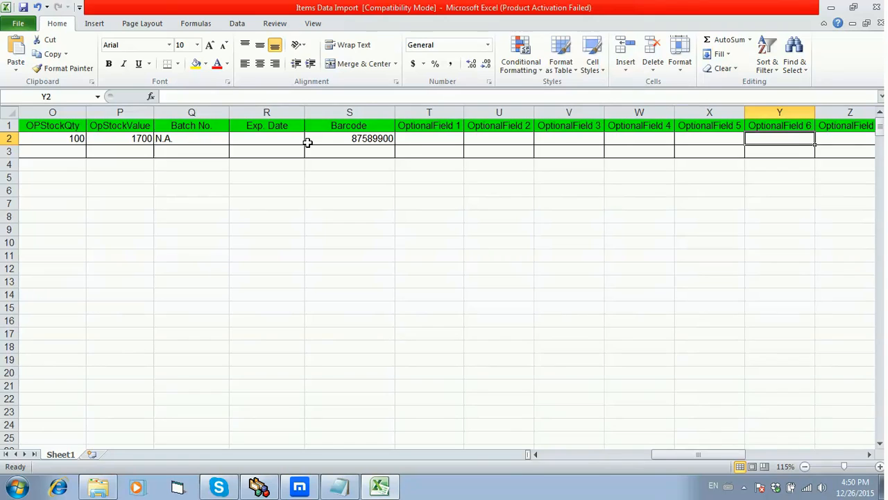
pyautogui.press('Tab')
pyautogui.press('Tab')
pyautogui.press('Tab')
pyautogui.press('Tab')
pyautogui.press('Tab')
pyautogui.press('Tab')
pyautogui.press('Tab')
pyautogui.press('Tab')
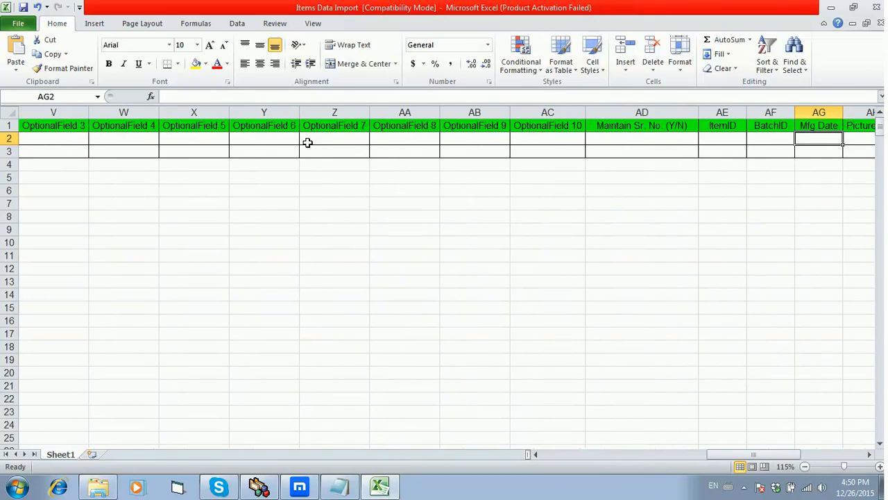
pyautogui.press('Tab')
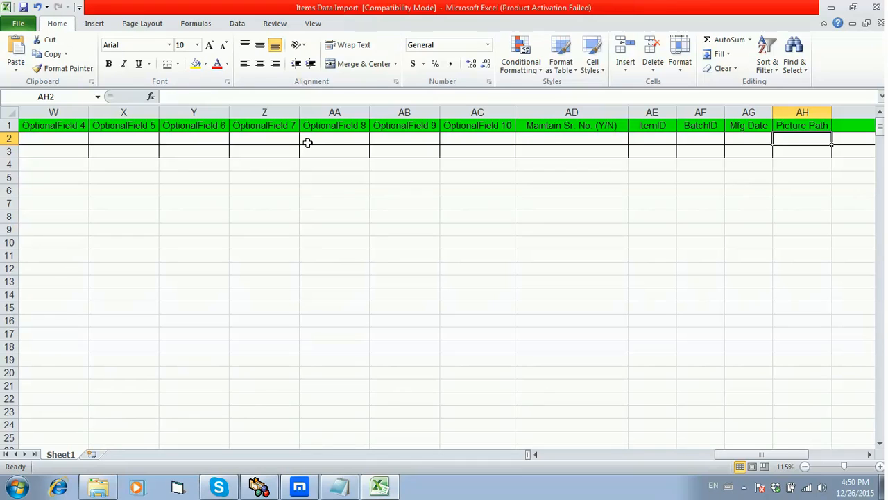
pyautogui.press('Tab')
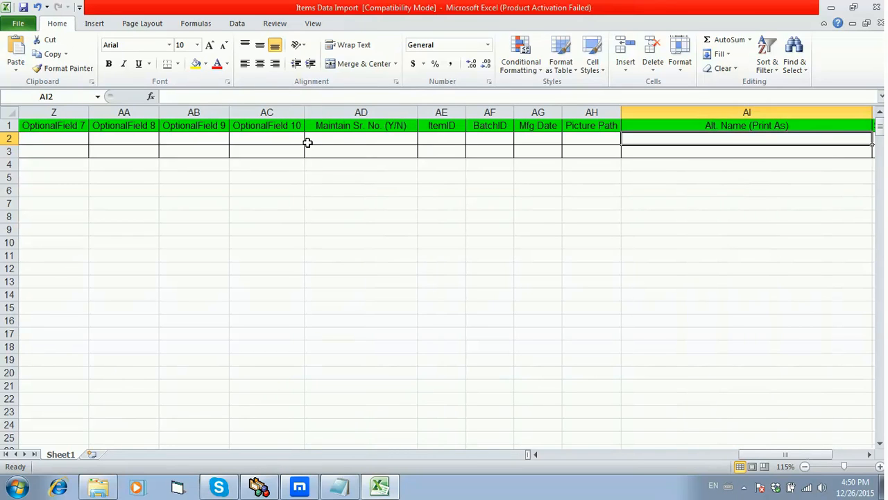
pyautogui.press('Tab')
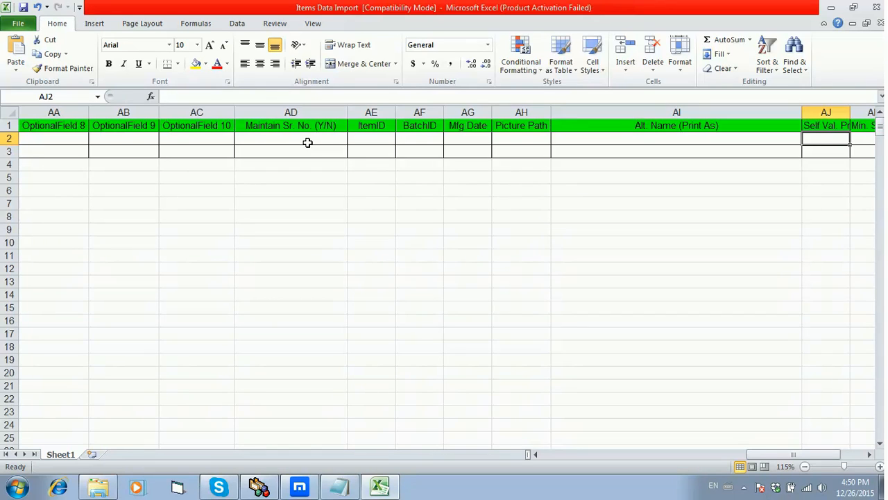
pyautogui.write('18')
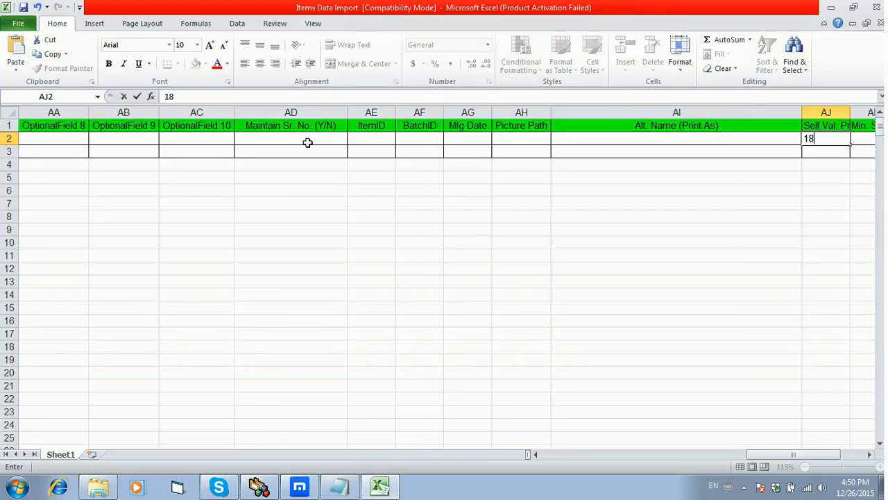
pyautogui.press('Tab')
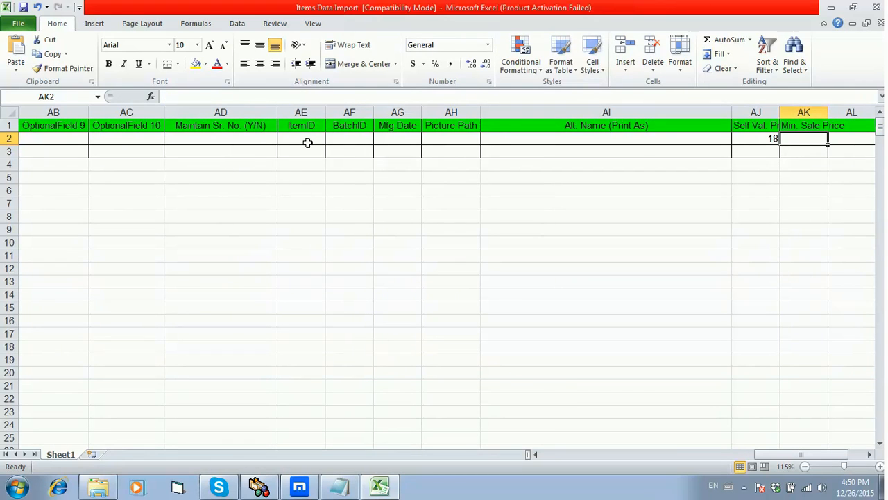
pyautogui.write('19')
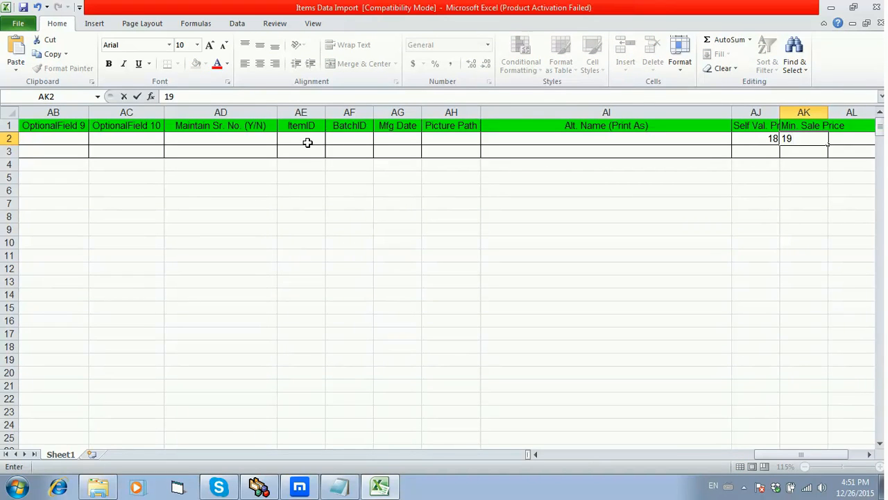
pyautogui.press('Tab')
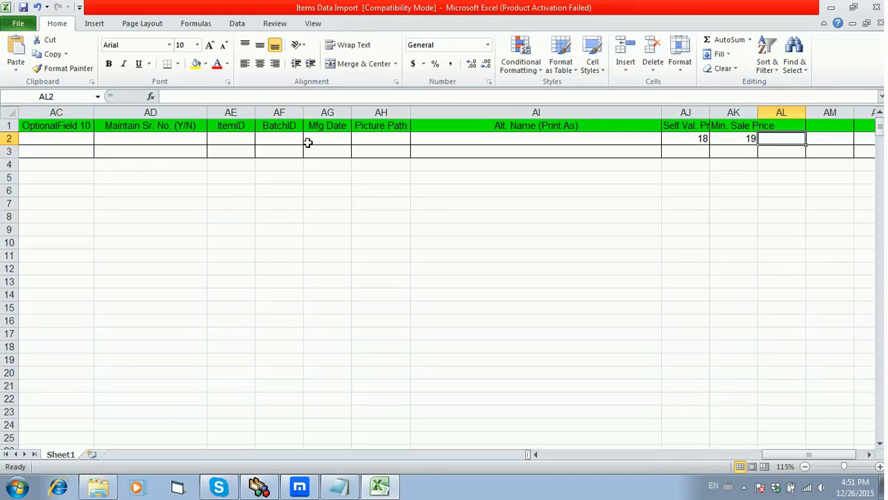
# - Start a second item in row 3 with the item name Tropicana Anar Juice
pyautogui.press('Return')
pyautogui.press('Left')
pyautogui.press('Left')
pyautogui.press('Left')
pyautogui.press('Left')
pyautogui.press('Left')
pyautogui.press('Left')
pyautogui.press('Left')
pyautogui.press('Left')
pyautogui.press('Left')
pyautogui.press('Left')
pyautogui.press('Left')
pyautogui.press('Left')
pyautogui.press('Left')
pyautogui.press('Left')
pyautogui.press('Left')
pyautogui.press('Left')
pyautogui.press('Left')
pyautogui.press('Left')
pyautogui.press('Left')
pyautogui.press('Left')
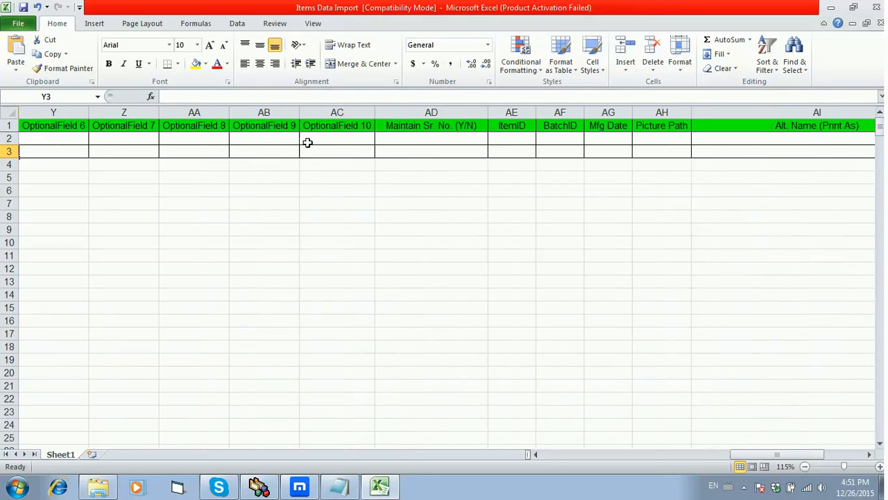
pyautogui.press('Left')
pyautogui.press('Left')
pyautogui.press('Left')
pyautogui.press('Left')
pyautogui.press('Left')
pyautogui.press('Left')
pyautogui.press('Left')
pyautogui.press('Left')
pyautogui.press('Left')
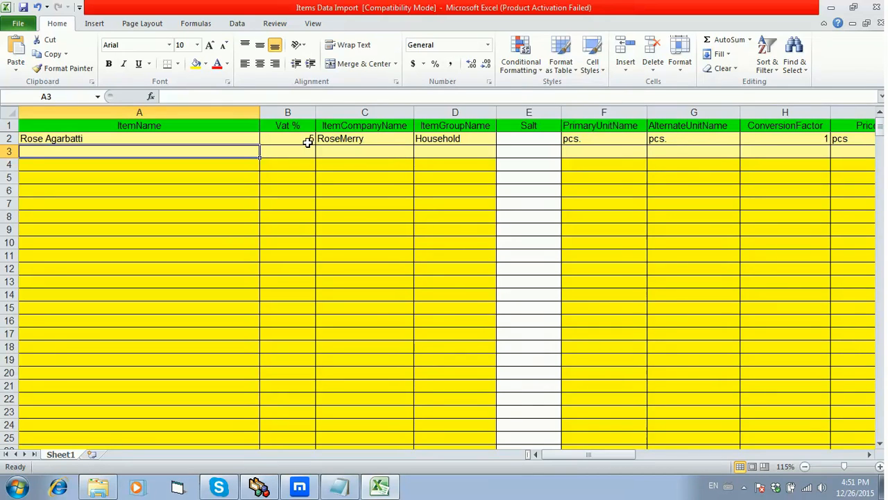
pyautogui.write('Tr')
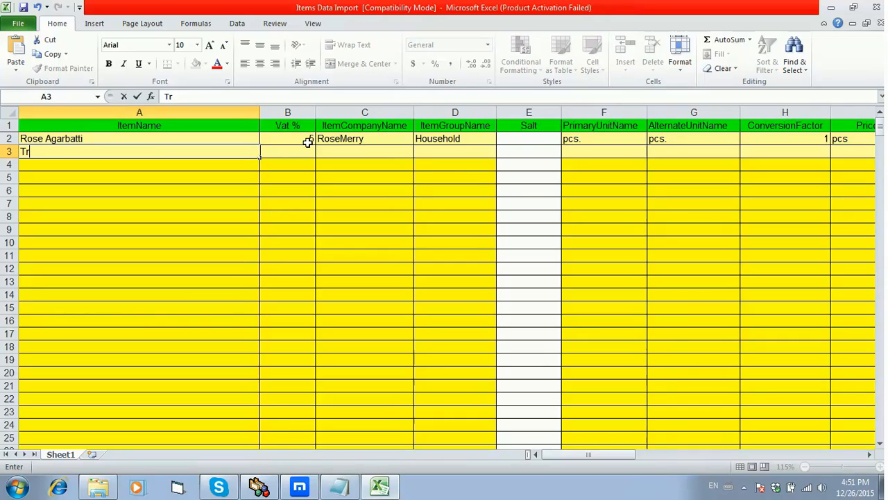
pyautogui.write('opicana A')
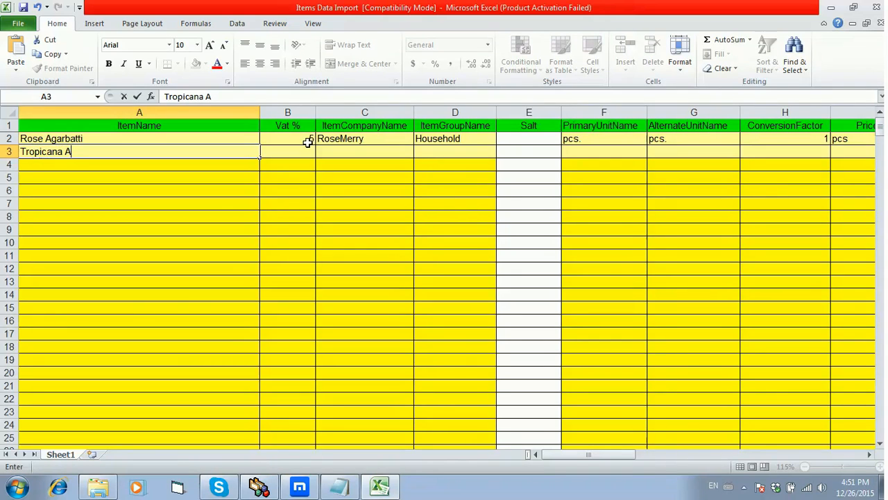
pyautogui.write('nar Juice')
pyautogui.press('Tab')
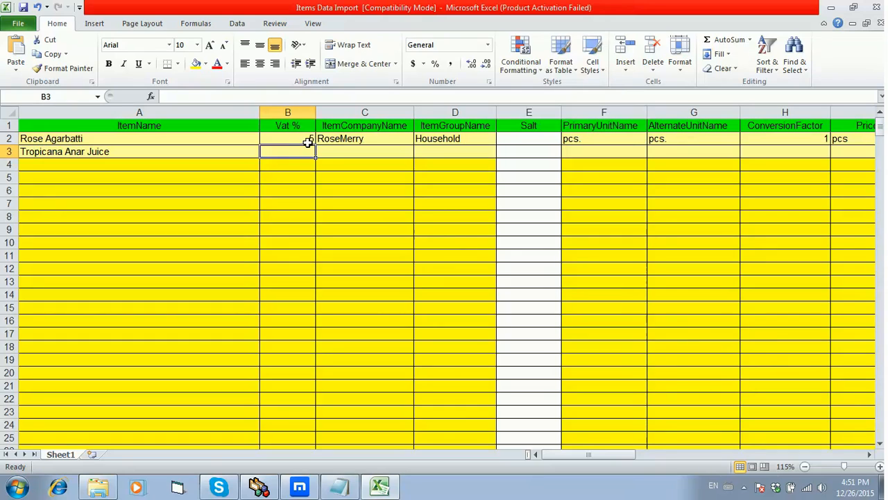
# - Enter 12.5 as the Vat %, Tropicana as the company name and Juices as the group name for Tropicana Anar Juice
pyautogui.write('12.5')
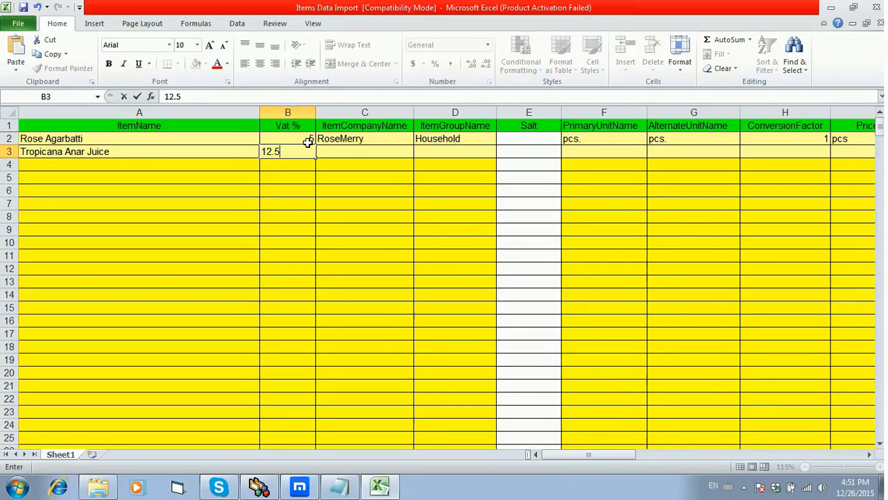
pyautogui.press('Tab')
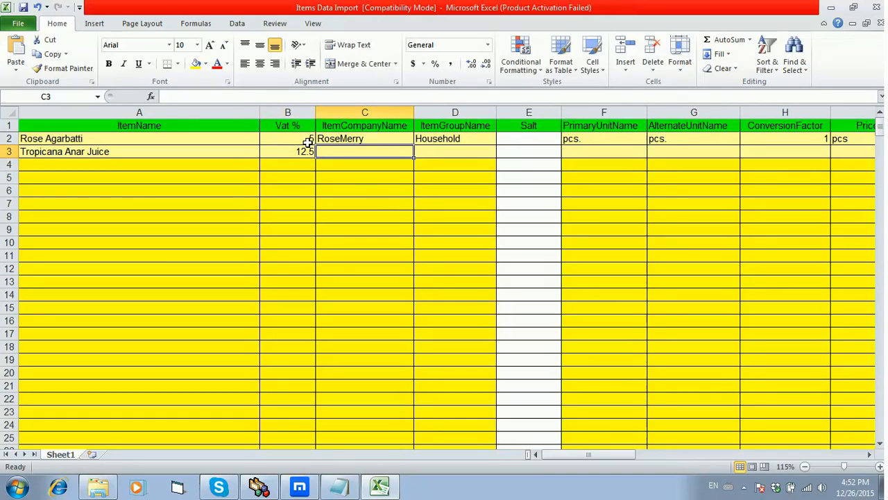
pyautogui.write('Tr')
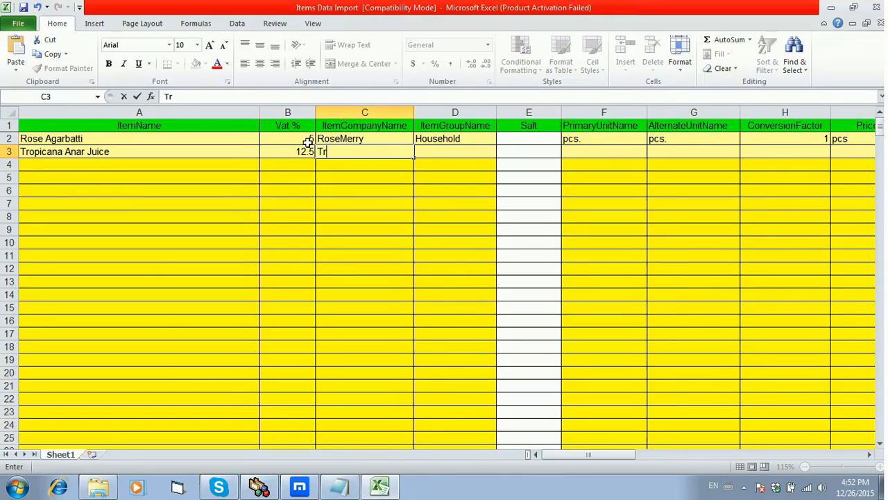
pyautogui.write('opicana')
pyautogui.press('Tab')
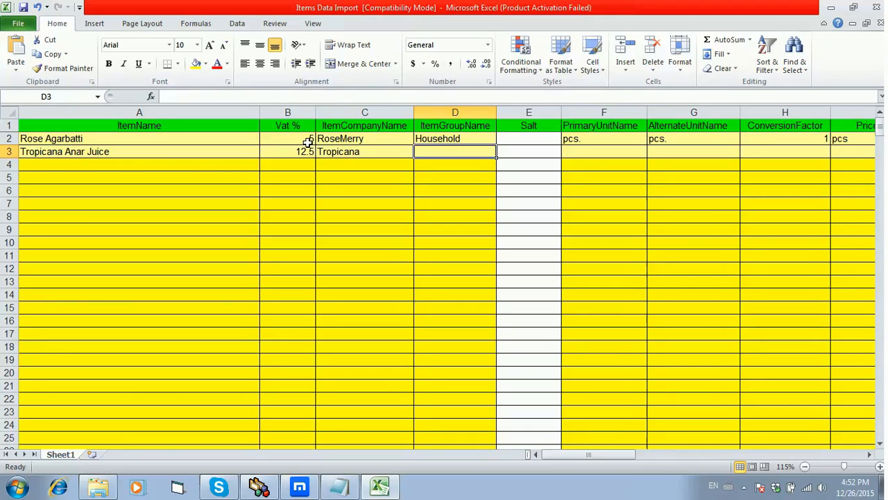
pyautogui.write('Juices')
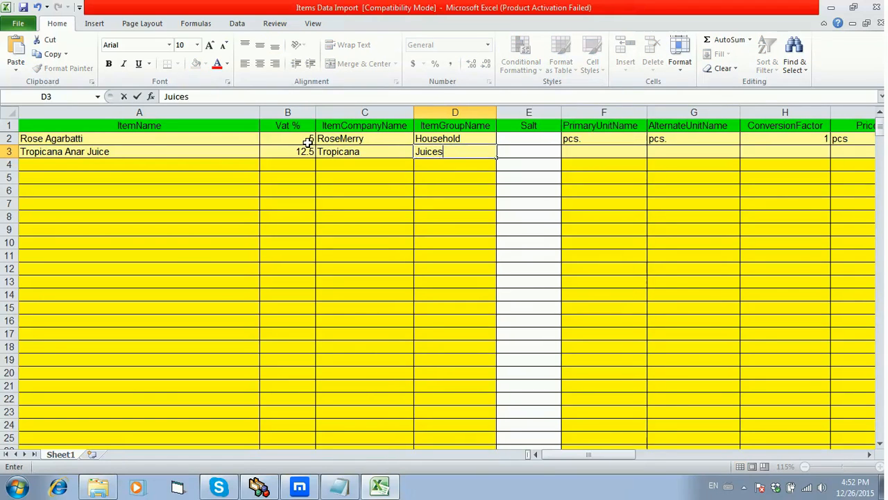
# - Leave Salt blank and enter Box as the primary unit and pcs. as the alternate unit in row 3
pyautogui.press('Tab')
pyautogui.press('Tab')
pyautogui.write('Box')
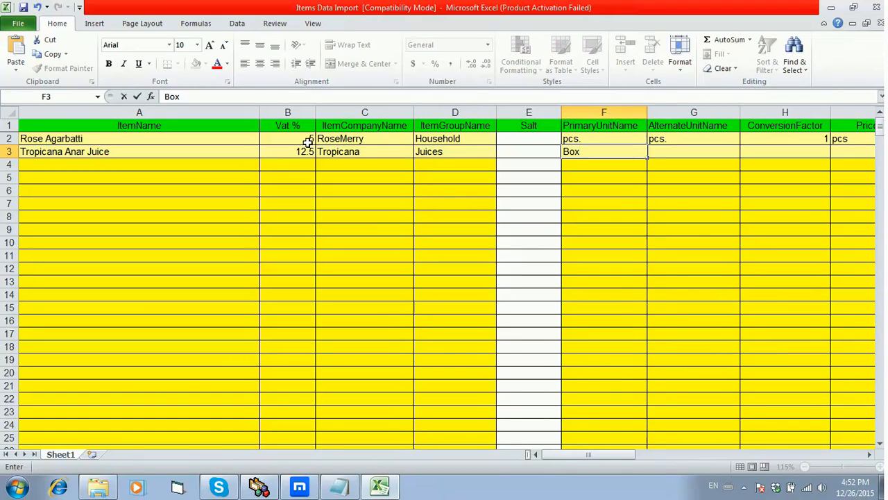
pyautogui.press('Tab')
pyautogui.write('pcs.')
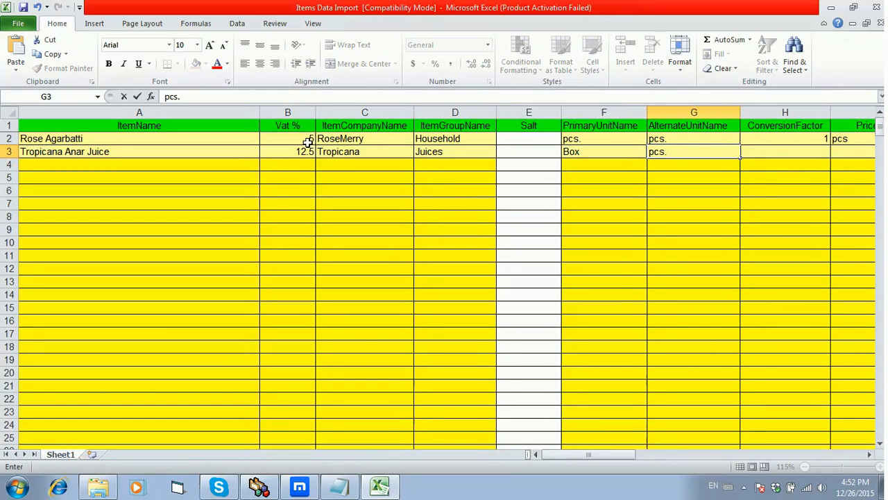
# - Set Tropicana Anar Juice's conversion factor to 10 and its Price Per unit to pcs
pyautogui.press('Tab')
pyautogui.write('1')
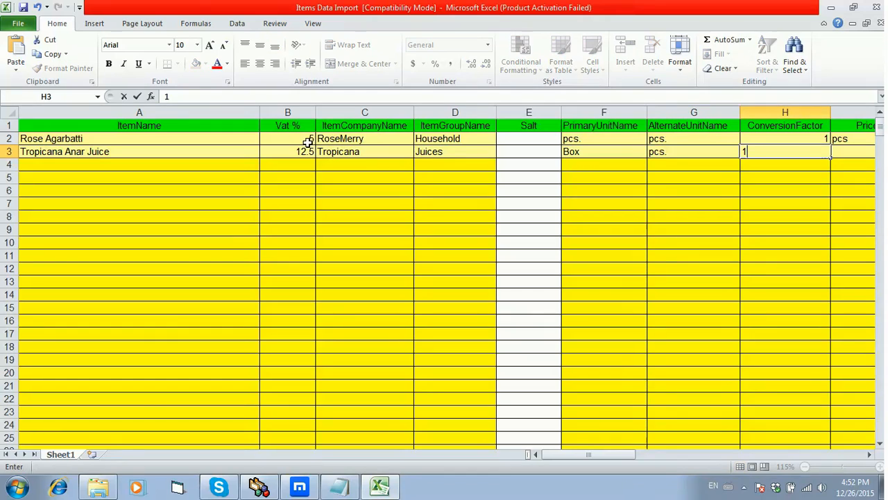
pyautogui.write('0')
pyautogui.press('Tab')
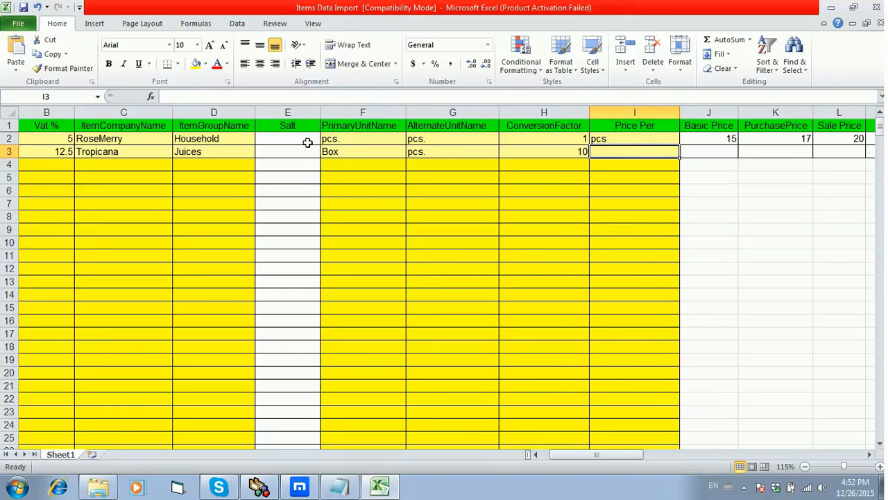
pyautogui.write('pcs')
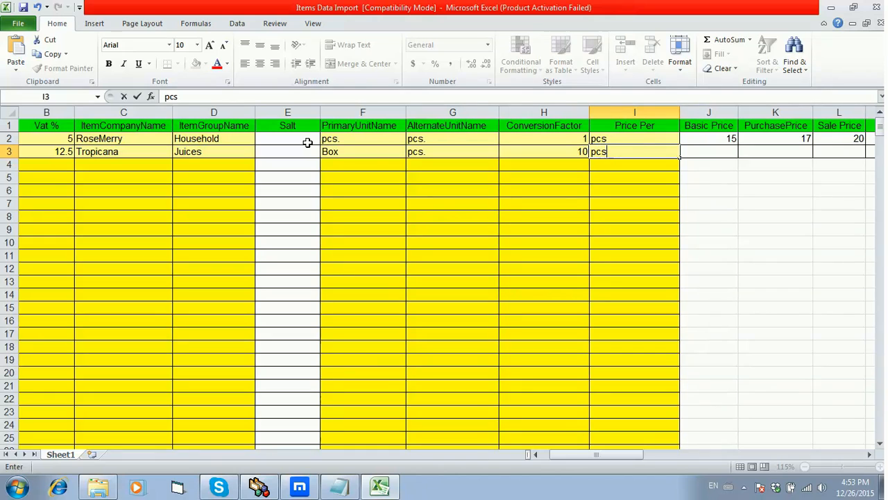
# - Enter Tropicana Anar Juice's prices in row 3: Basic Price 100, PurchasePrice 105, Sale Price 125 and MRP 150
pyautogui.press('Tab')
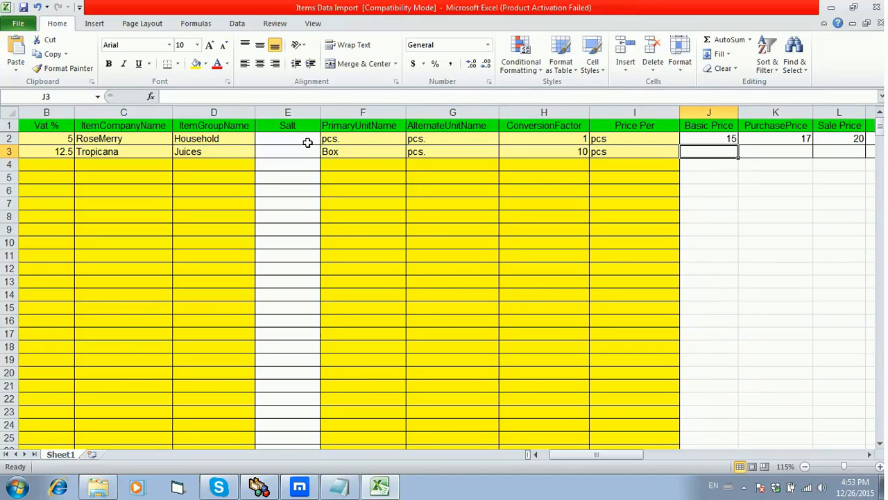
pyautogui.write('100')
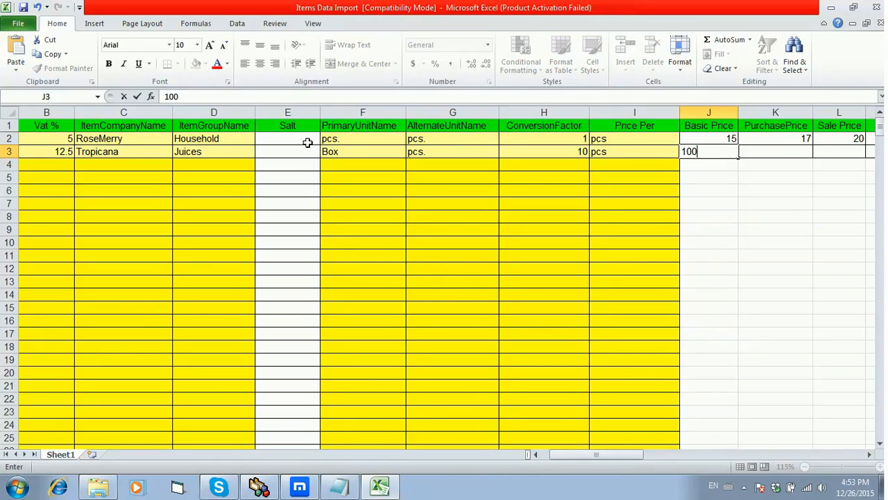
pyautogui.press('Tab')
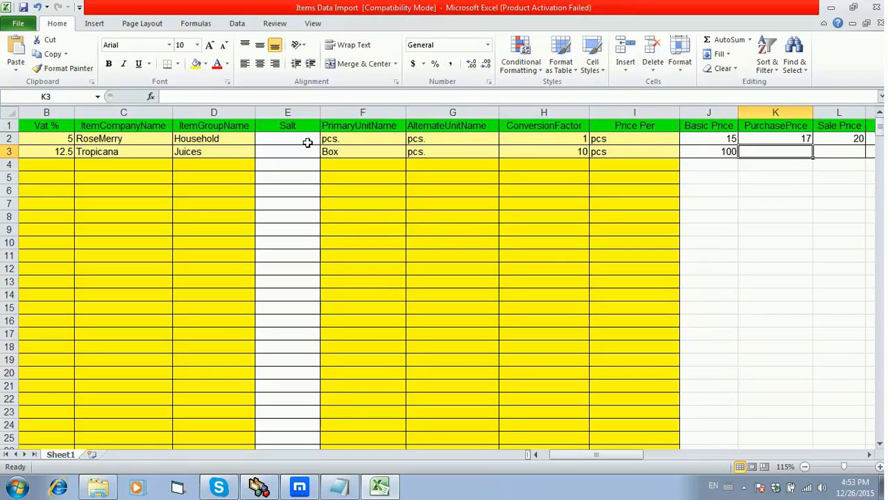
pyautogui.write('10')
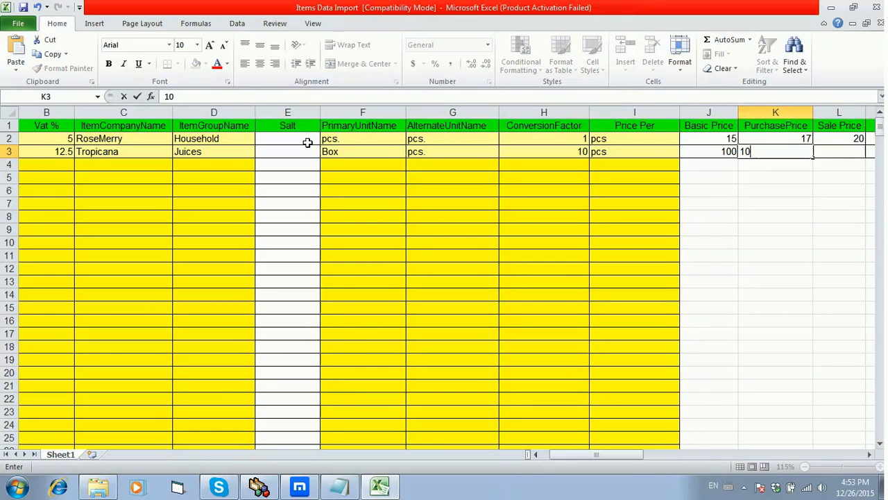
pyautogui.write('5')
pyautogui.press('Tab')
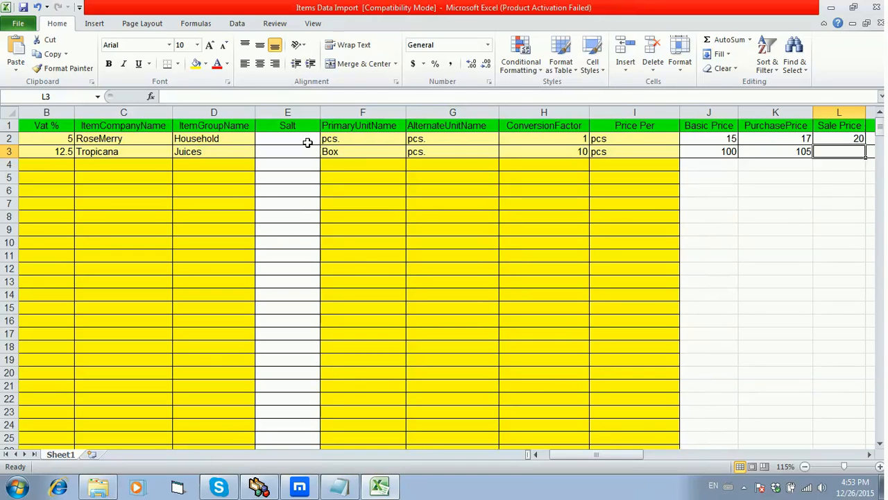
pyautogui.write('125')
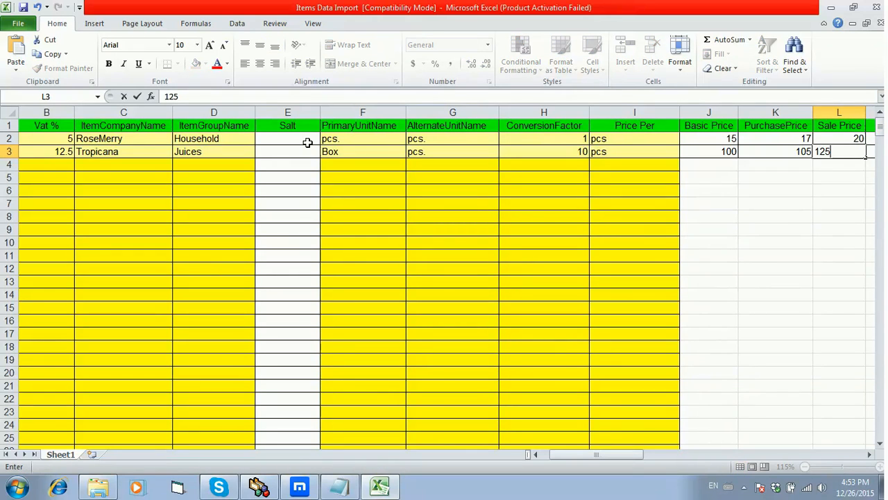
pyautogui.press('Tab')
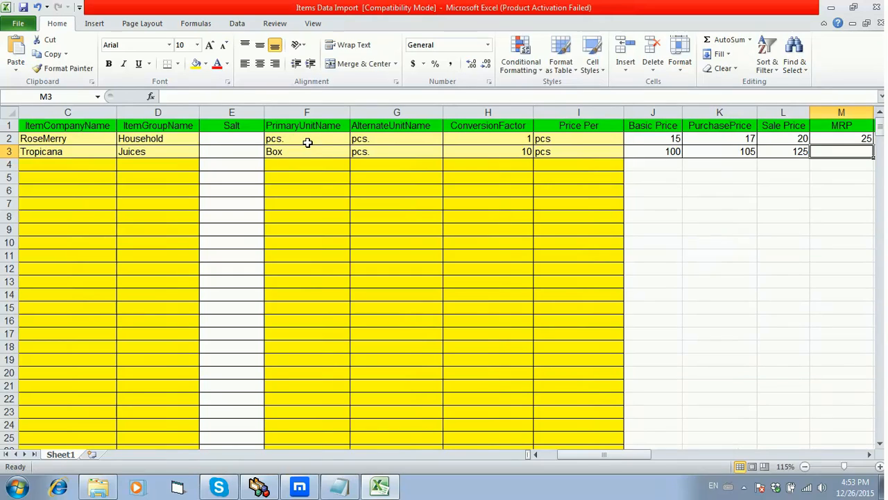
pyautogui.write('150')
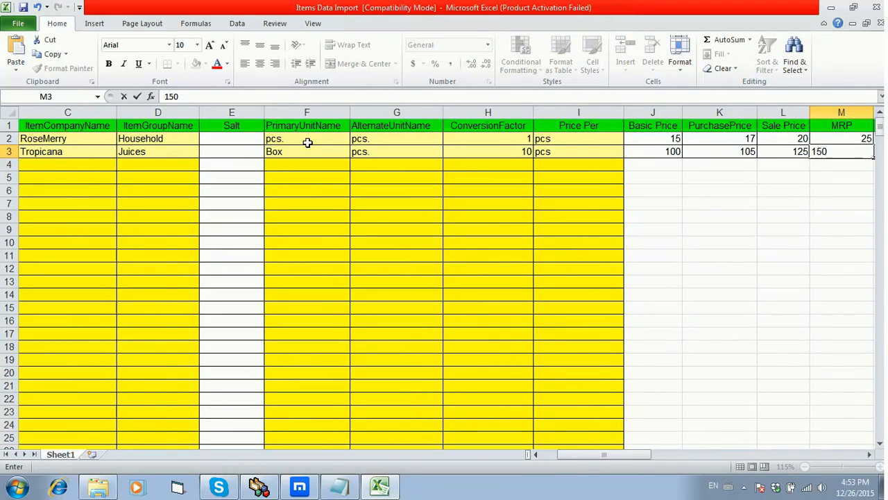
pyautogui.press('Tab')
pyautogui.press('Tab')
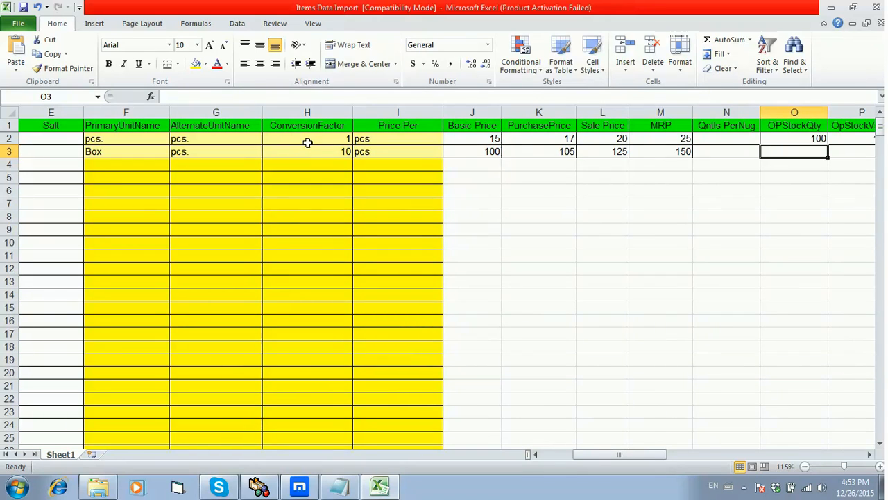
# - Leave Qntls PerNug blank and enter 20 as the opening stock quantity for Tropicana Anar Juice
pyautogui.write('20')
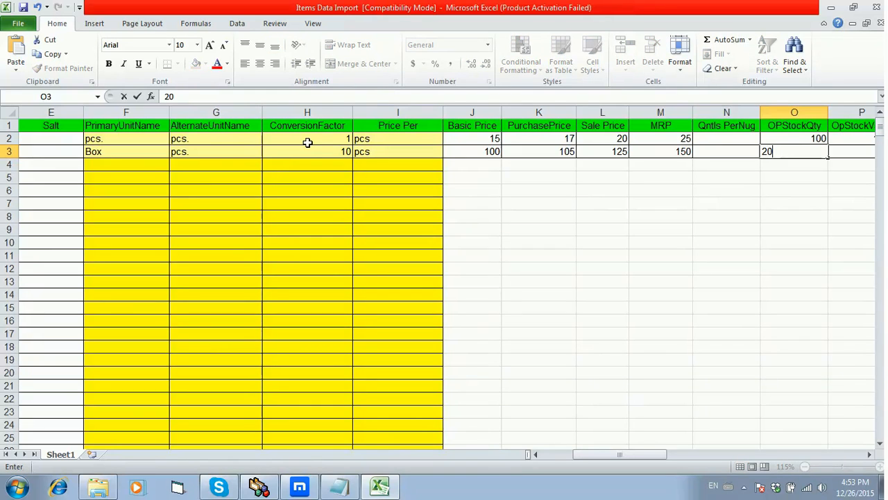
pyautogui.press('Tab')
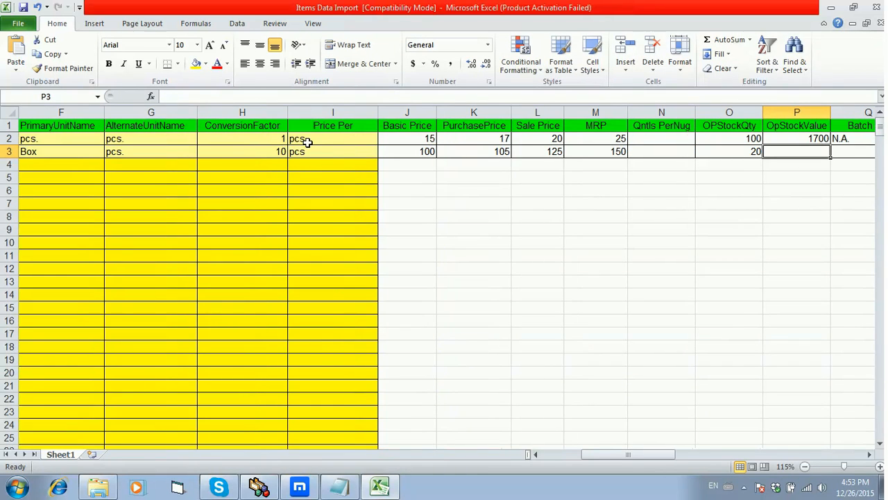
# - Calculate row 3's OpStockValue as opening stock quantity times purchase price with the formula =O3*K3
pyautogui.write('=')
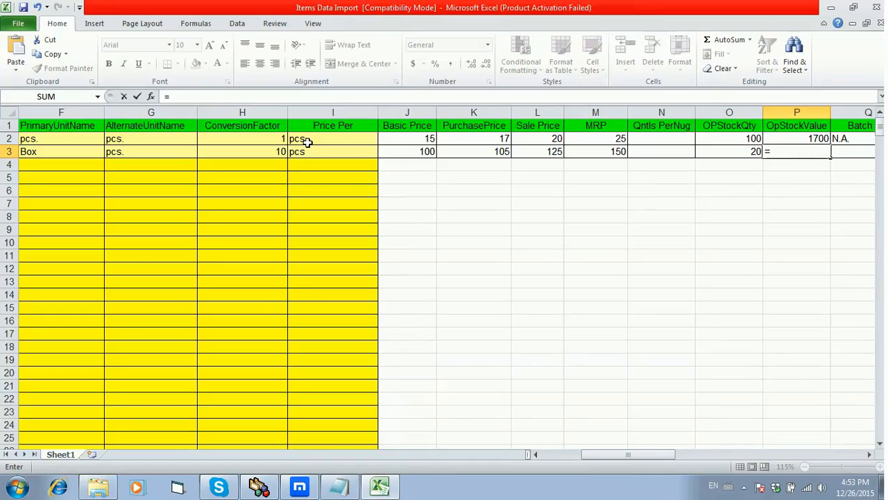
pyautogui.press('Left')
pyautogui.write('*')
pyautogui.press('Left')
pyautogui.press('Left')
pyautogui.press('Left')
pyautogui.press('Left')
pyautogui.press('Left')
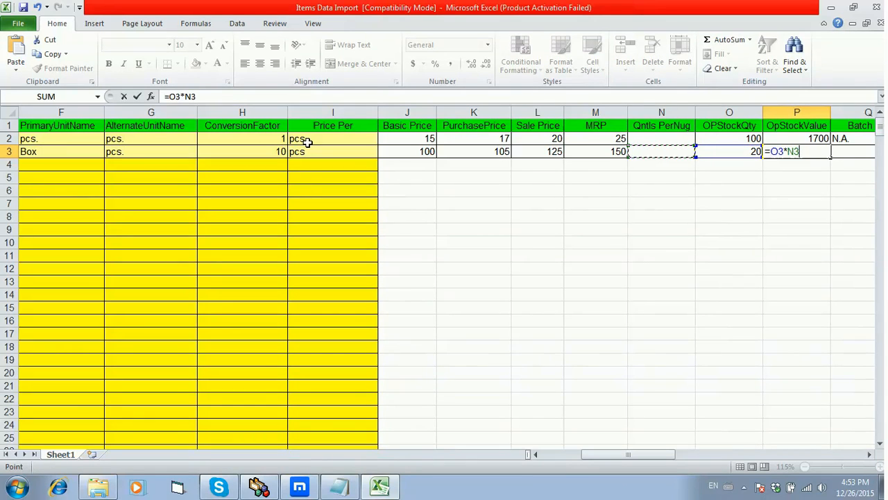
pyautogui.press('Return')
pyautogui.press('Up')
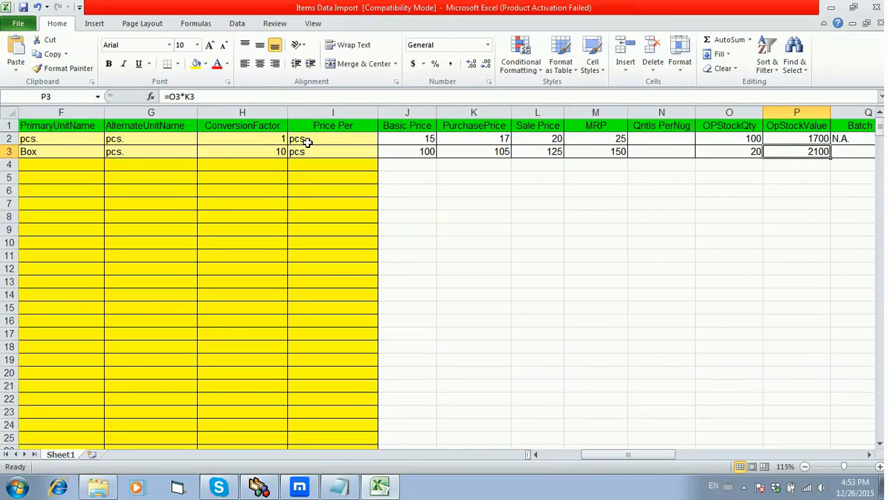
# - Enter N.A. as the Batch No. for Tropicana Anar Juice in row 3
pyautogui.press('Right')
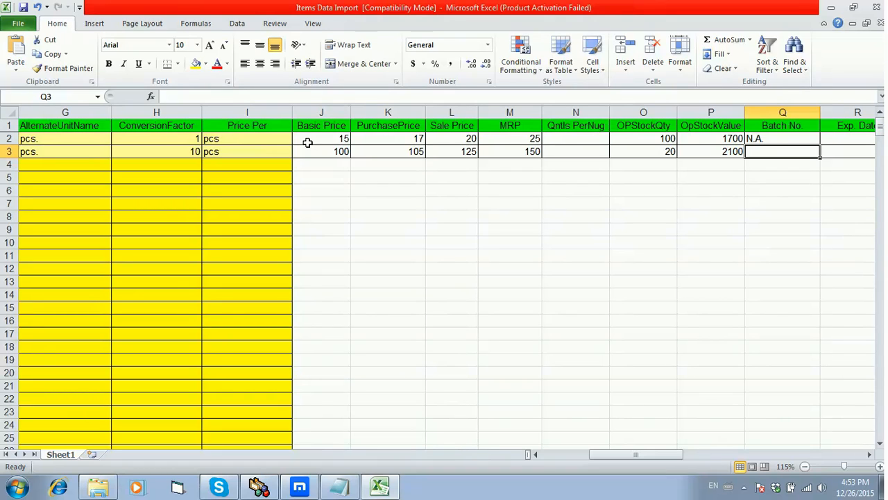
pyautogui.write('B')
pyautogui.press('BackSpace')
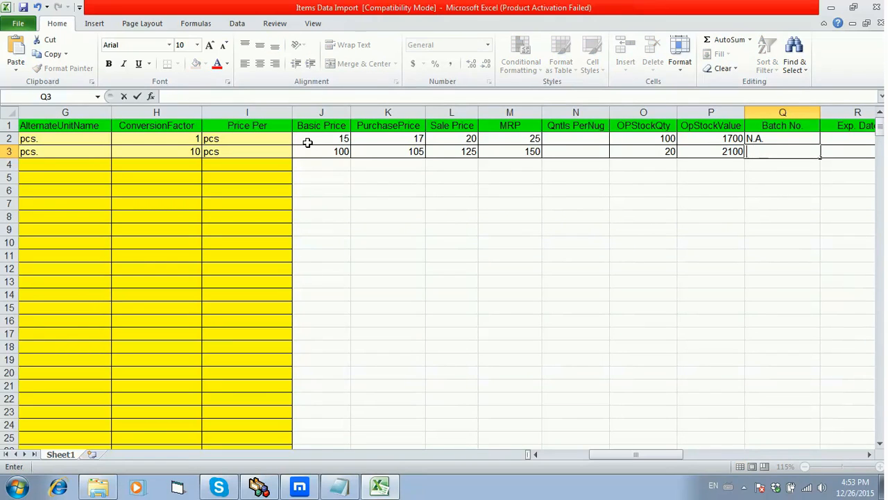
pyautogui.write('NA')
pyautogui.press('BackSpace')
pyautogui.write('.')
pyautogui.press('Tab')
pyautogui.press('Tab')
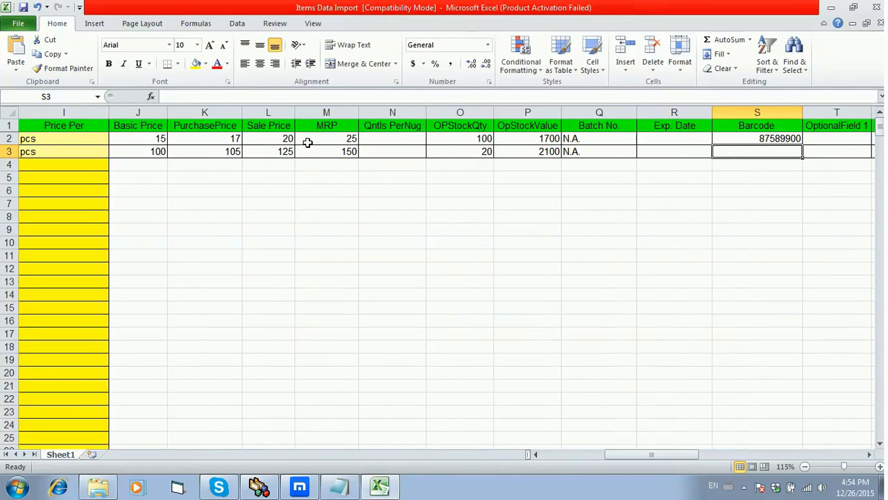
# - Leave Exp. Date blank and enter 768586898 as the Barcode in row 3
pyautogui.write('768586898')
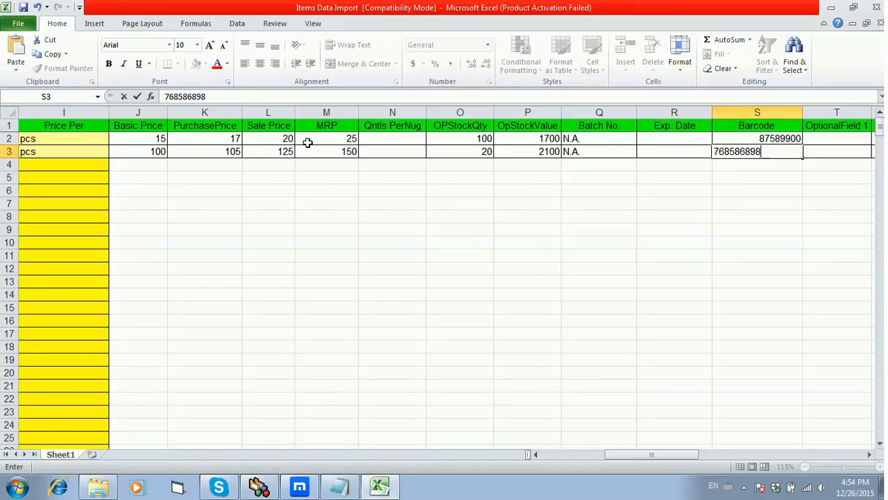
pyautogui.press('Tab')
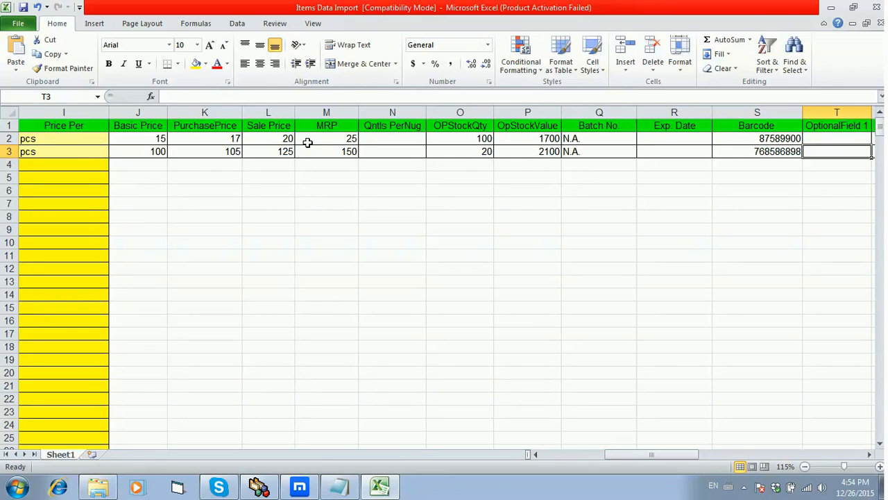
# - Leave OptionalField 1 through Alt. Name blank in row 3 and enter 120 as the Self Val. Price and 122 as the Min. Sale Price
pyautogui.press('Tab')
pyautogui.press('Tab')
pyautogui.press('Tab')
pyautogui.press('Tab')
pyautogui.press('Tab')
pyautogui.press('Tab')
pyautogui.press('Tab')
pyautogui.press('Tab')
pyautogui.press('Tab')
pyautogui.press('Tab')
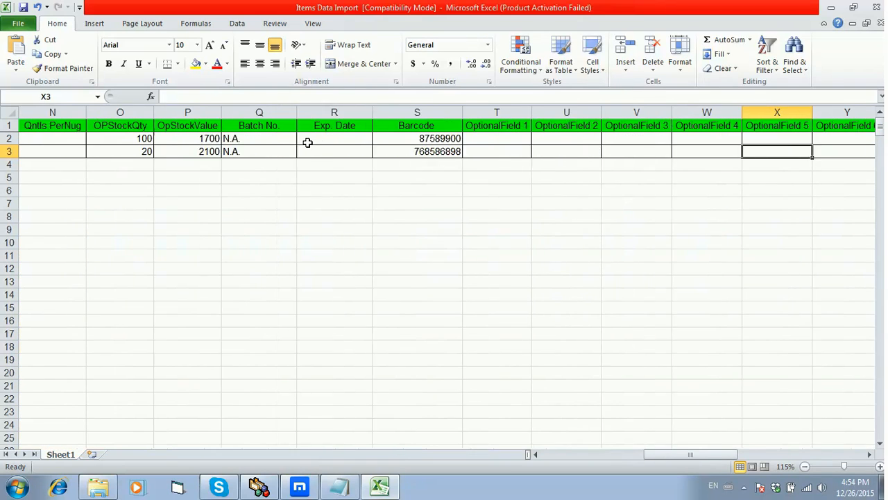
pyautogui.press('Tab')
pyautogui.press('Tab')
pyautogui.press('Tab')
pyautogui.press('Tab')
pyautogui.press('Tab')
pyautogui.press('Tab')
pyautogui.press('Tab')
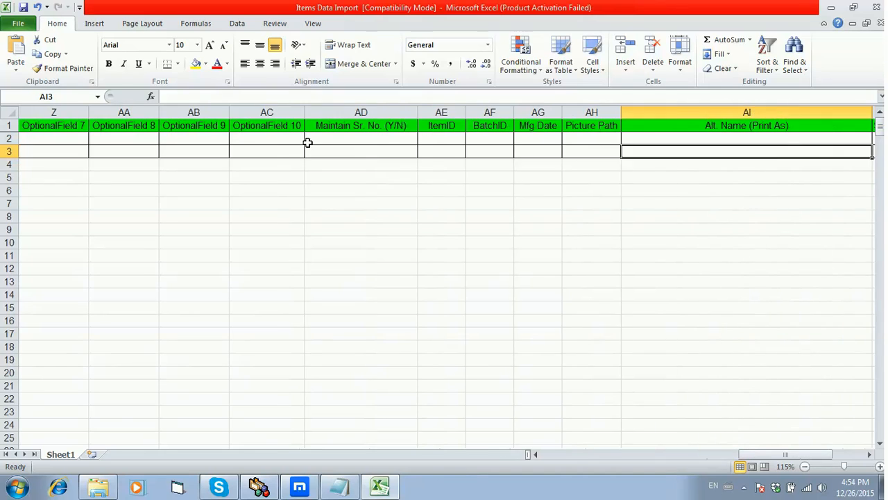
pyautogui.hotkey('shift', 'Tab')
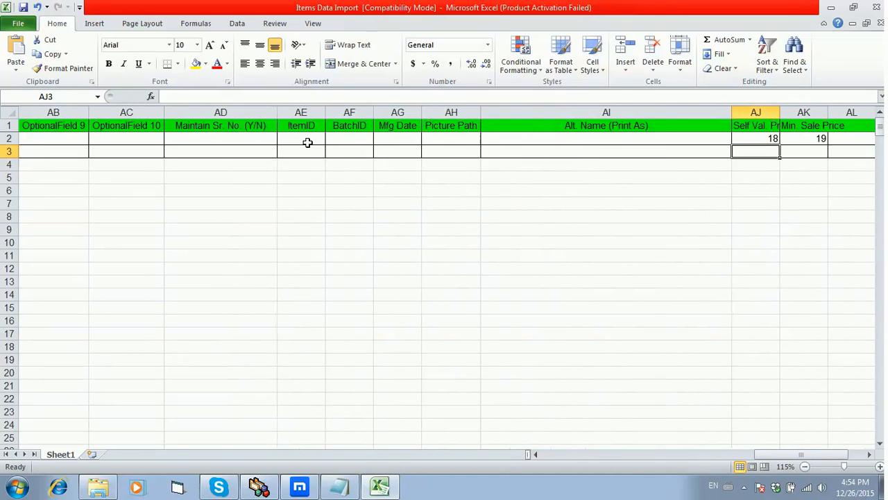
pyautogui.write('12')
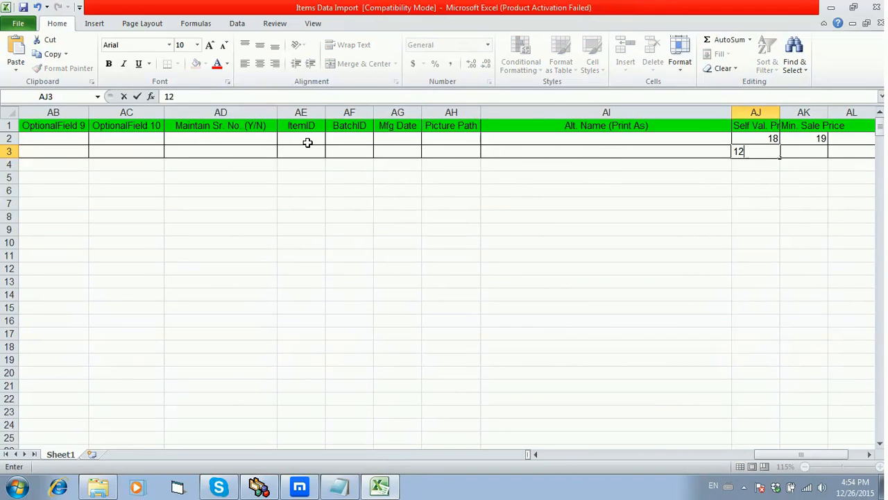
pyautogui.write('0')
pyautogui.press('Tab')
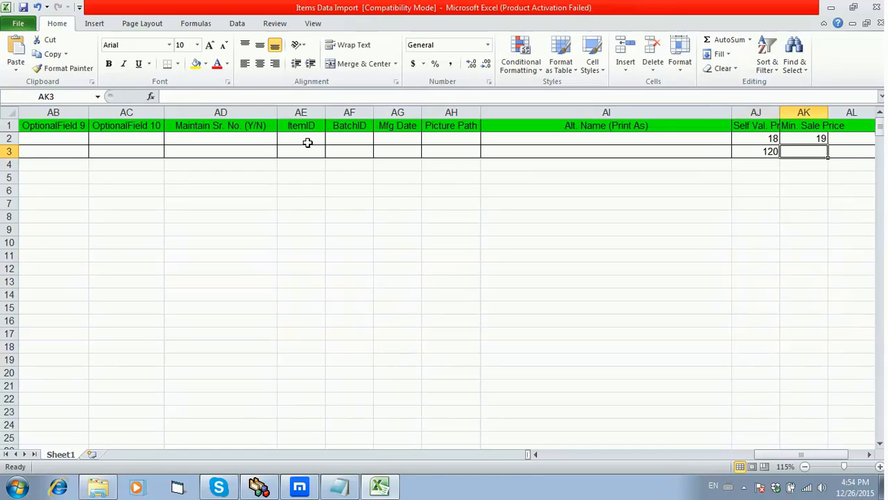
pyautogui.write('122')
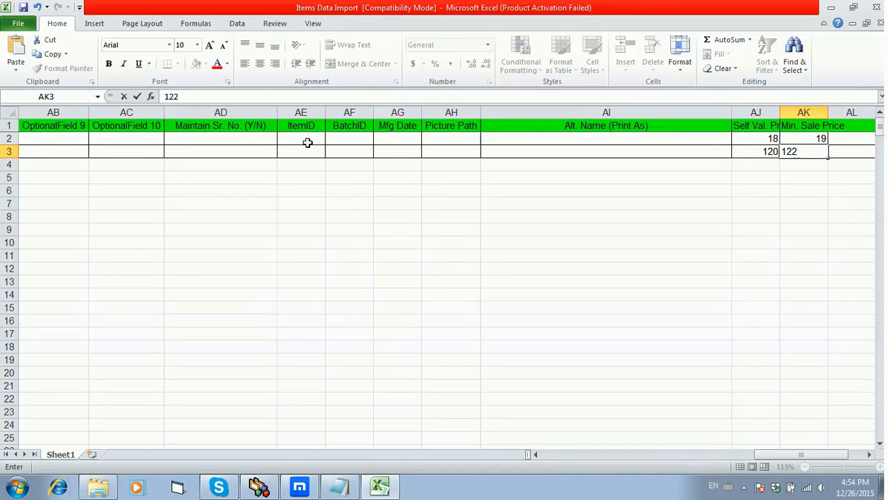
pyautogui.press('Return')
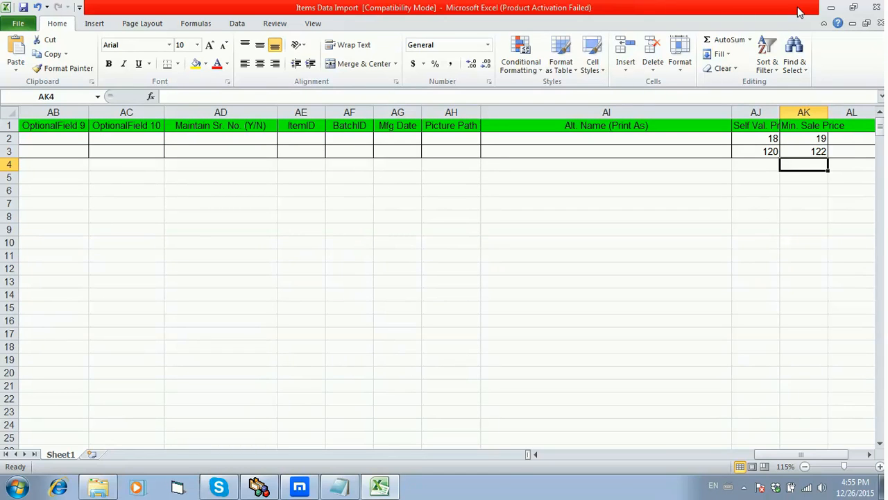
# - Minimize the open windows to reach the desktop and open the items workbook
pyautogui.click(830, 8)
pyautogui.click(834, 8)
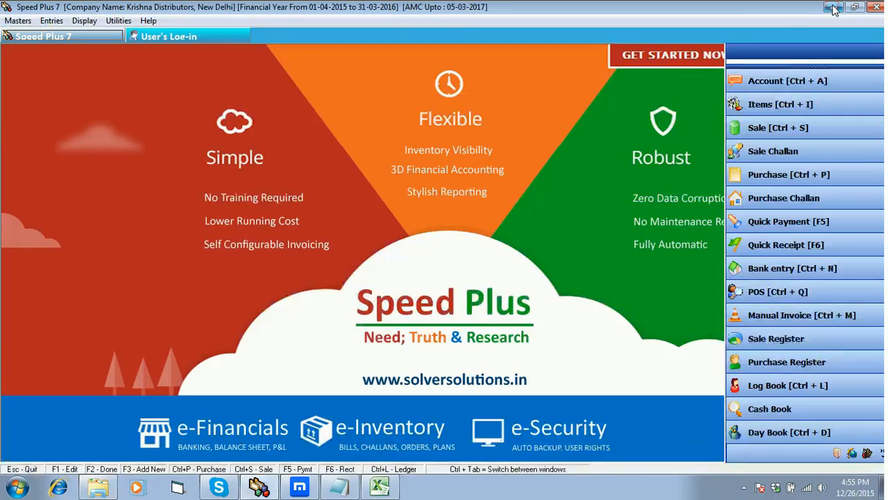
pyautogui.click(834, 7)
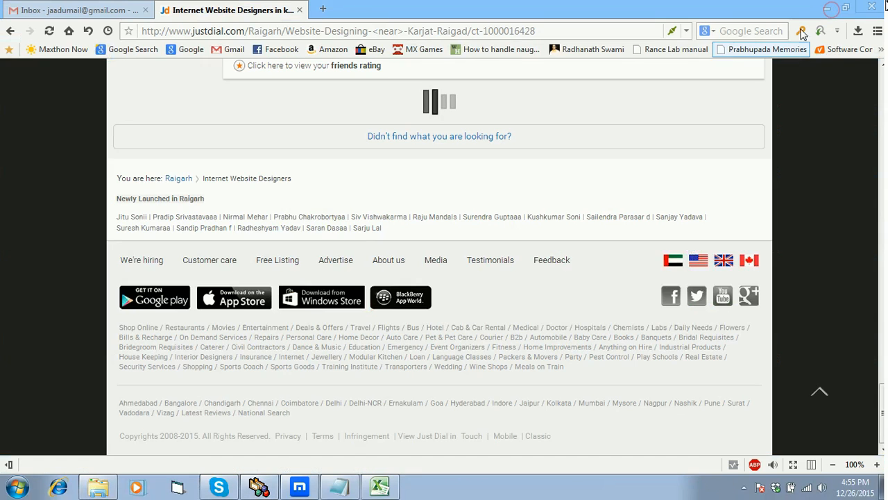
pyautogui.click(829, 7)
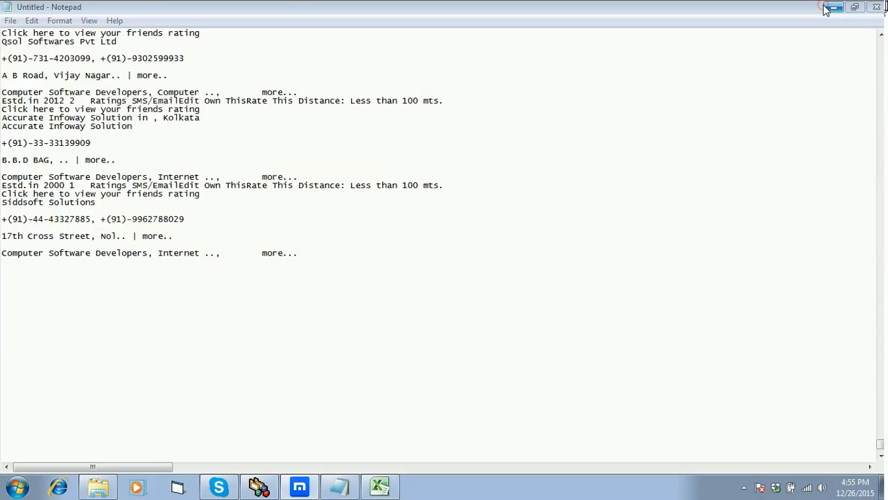
pyautogui.click(832, 8)
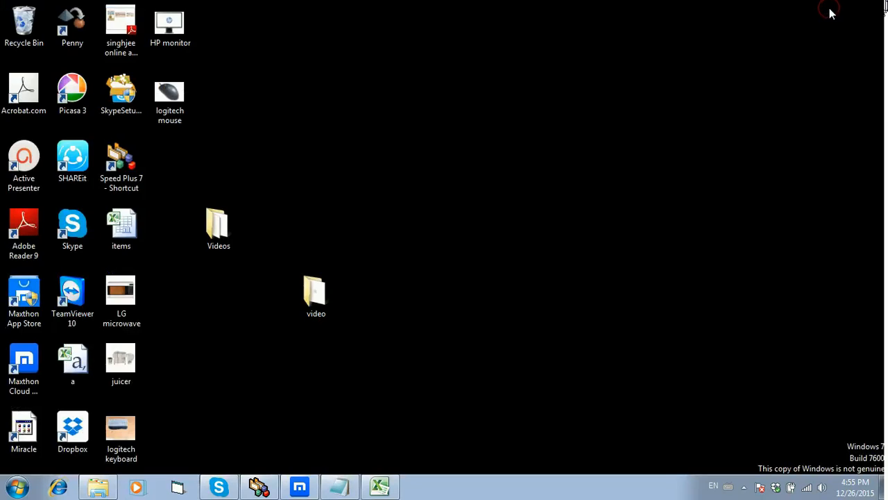
pyautogui.doubleClick(138, 236)
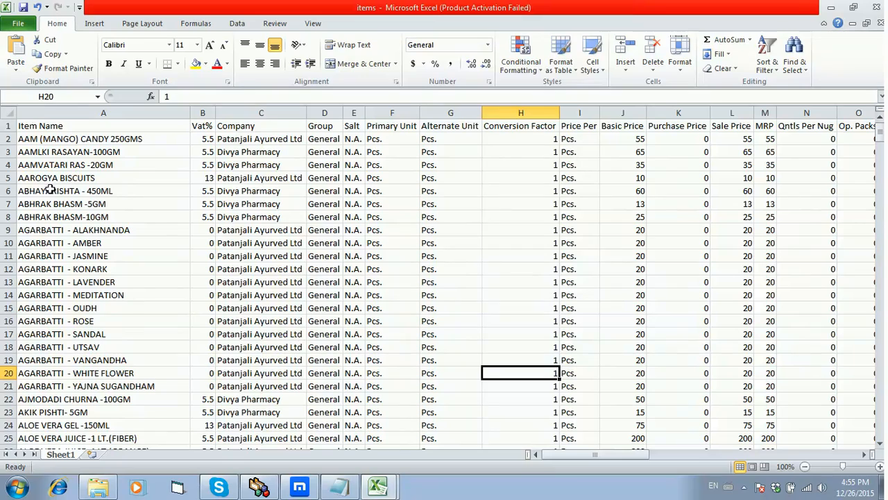
# - Copy all item rows (A2:AO401) of the items workbook and switch back to the Items Data Import workbook
pyautogui.moveTo(34, 134); pyautogui.dragTo(763, 228)
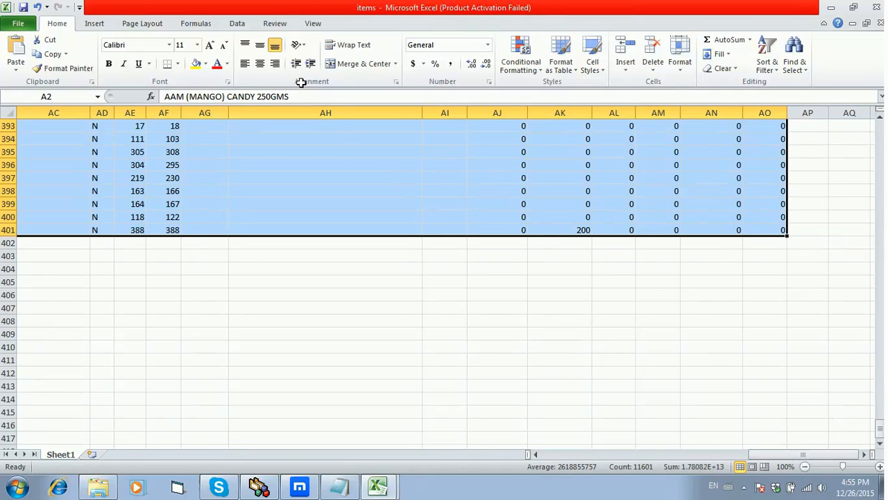
pyautogui.click(43, 56)
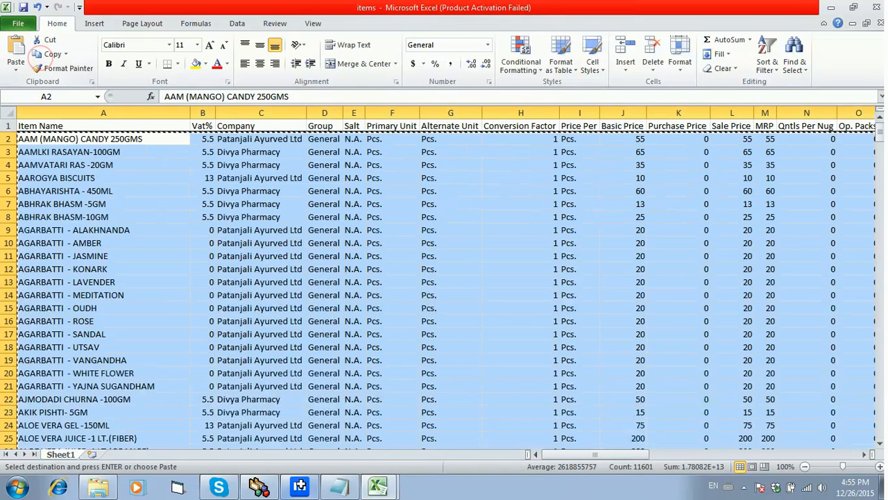
pyautogui.click(374, 490)
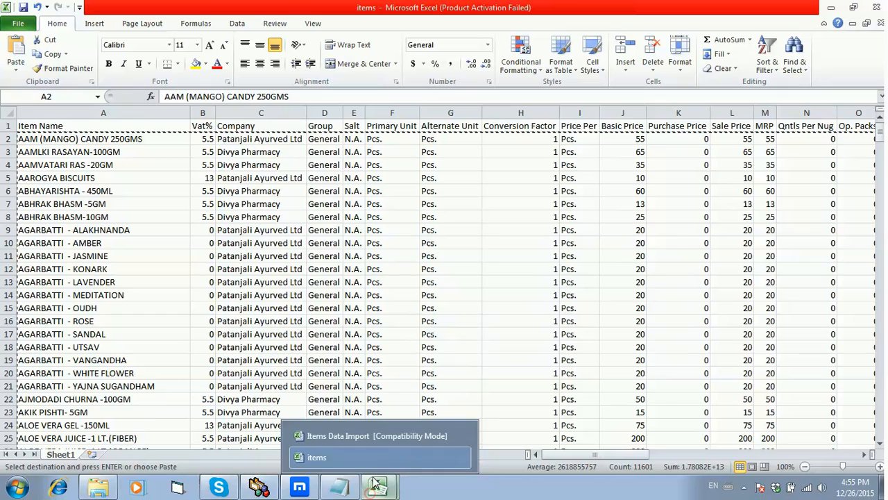
pyautogui.click(371, 436)
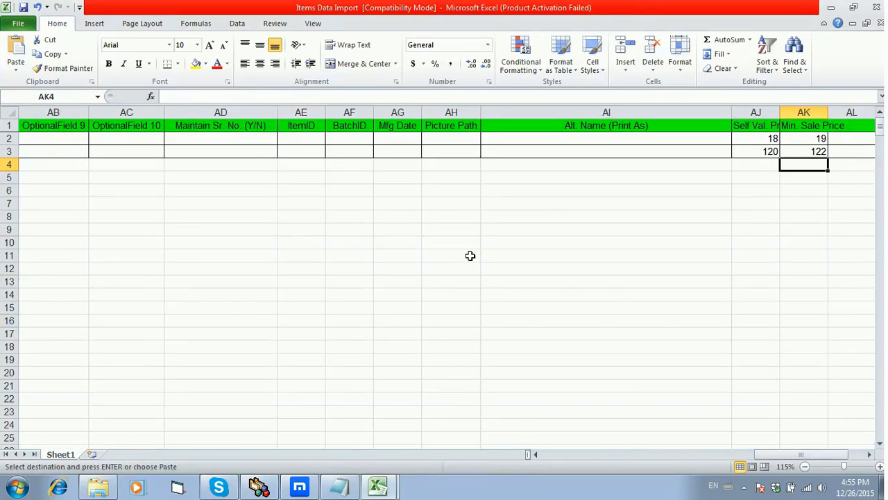
# - Paste the copied item rows into the Items Data Import sheet starting at cell A4 and save the workbook
pyautogui.moveTo(759, 453); pyautogui.dragTo(532, 483)
pyautogui.click(129, 163)
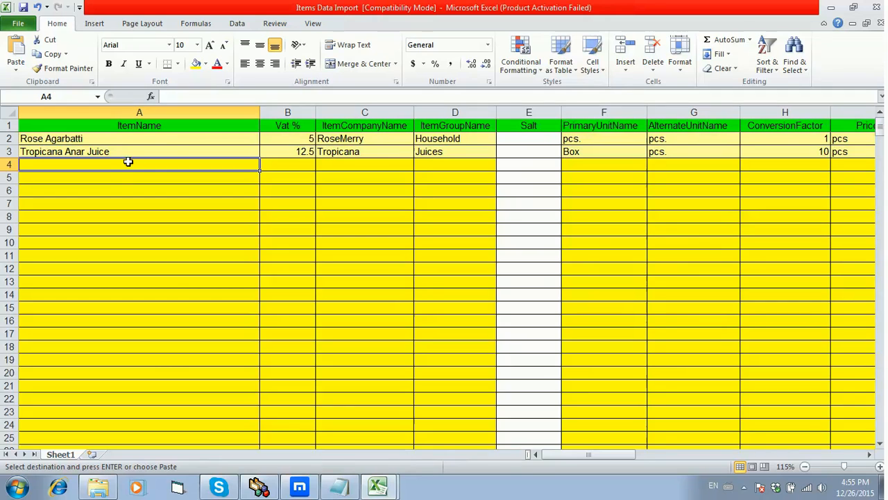
pyautogui.click(15, 52)
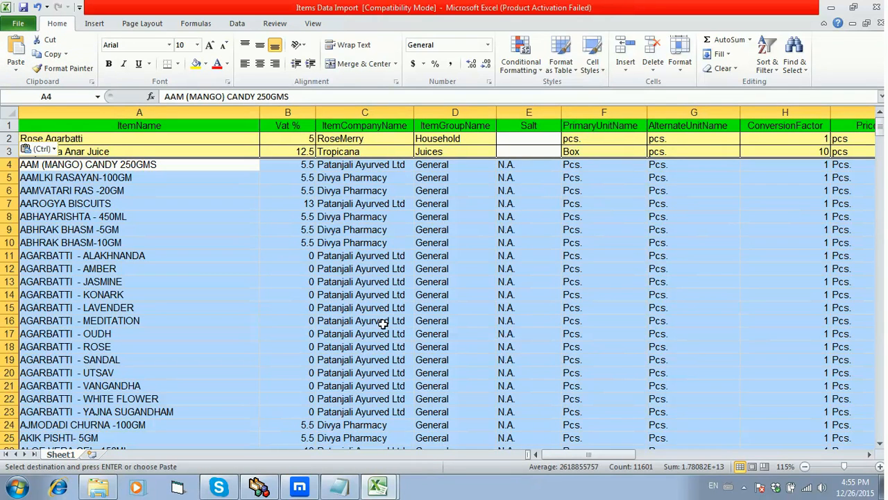
pyautogui.click(21, 9)
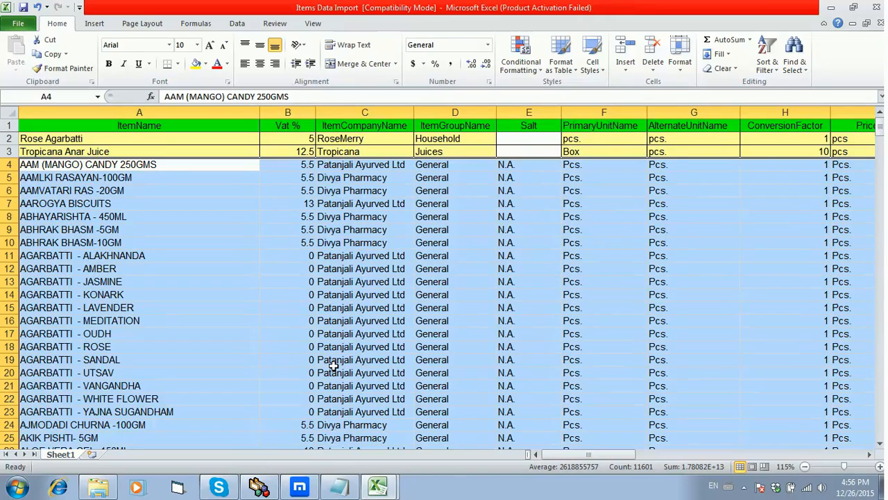
# - Check the pasted rows down to the end of the data, then close the Items Data Import and items workbooks
pyautogui.moveTo(880, 126); pyautogui.dragTo(881, 439)
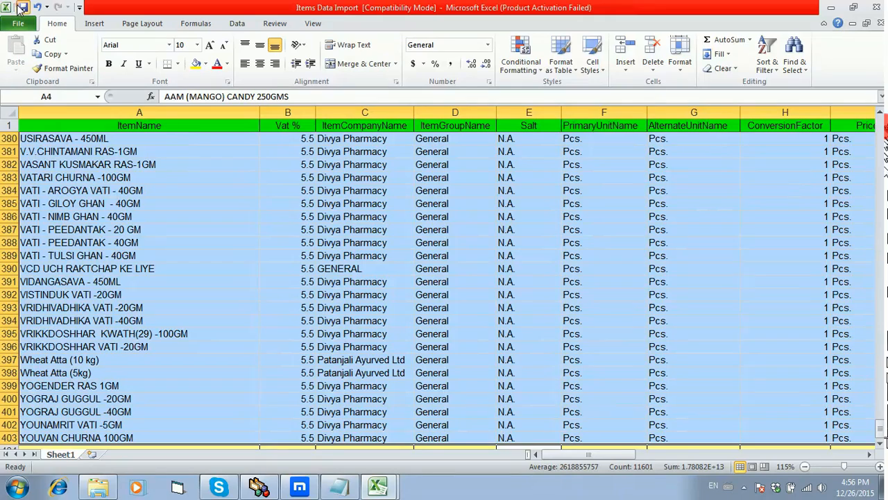
pyautogui.click(877, 7)
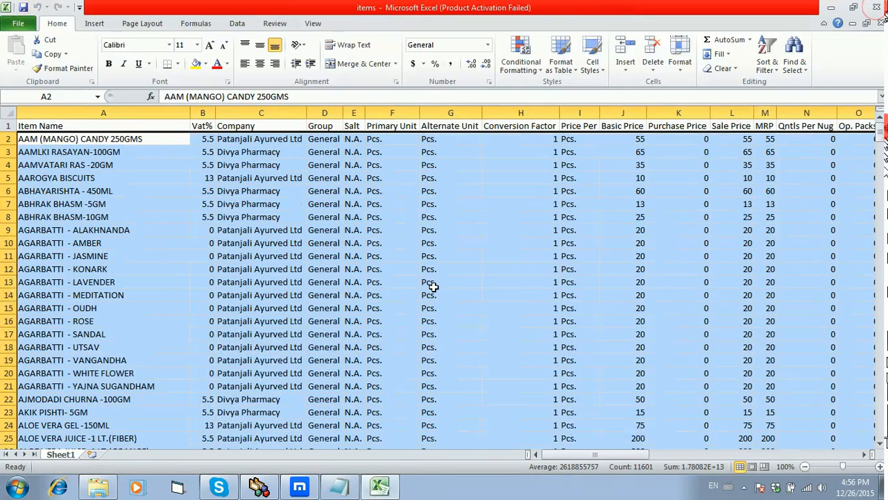
pyautogui.click(876, 7)
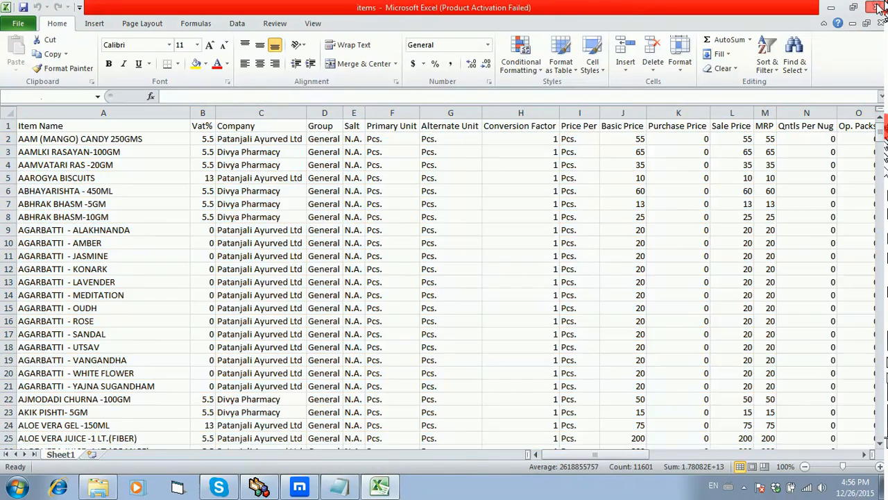
# - Switch to Speed Plus 7 and open the Excel data import utility from the list of items
pyautogui.click(258, 486)
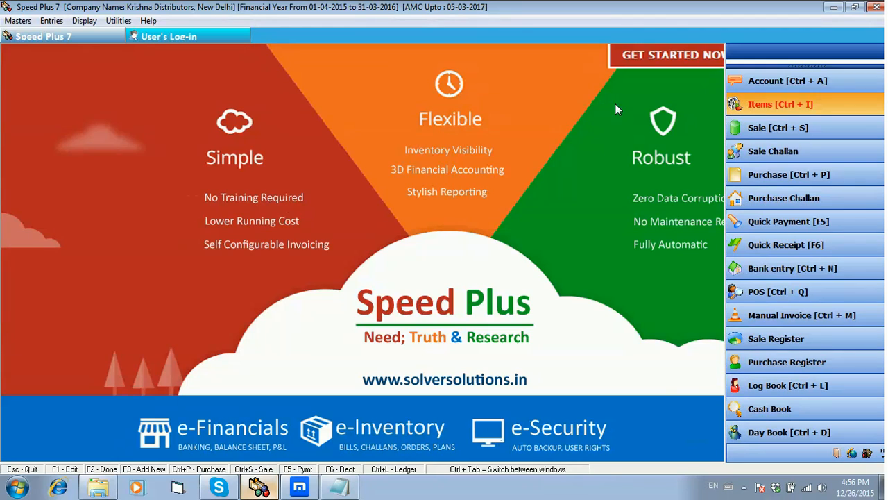
pyautogui.hotkey('ctrl', 'i')
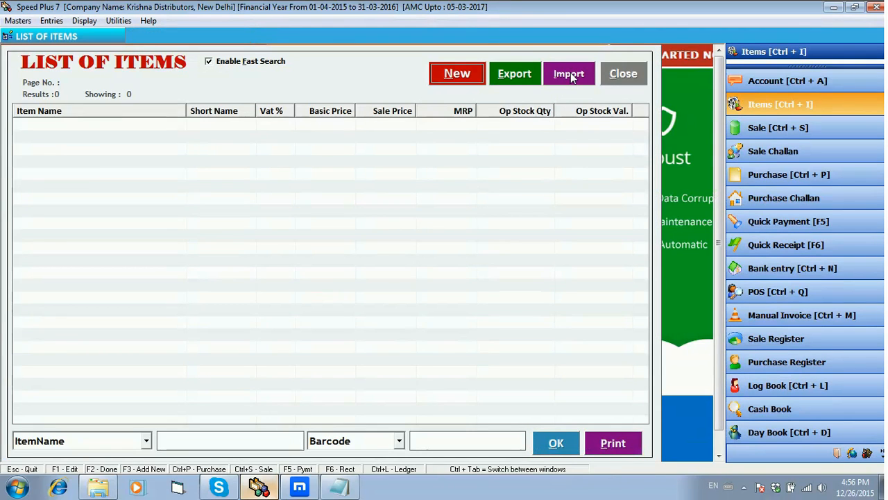
pyautogui.click(569, 77)
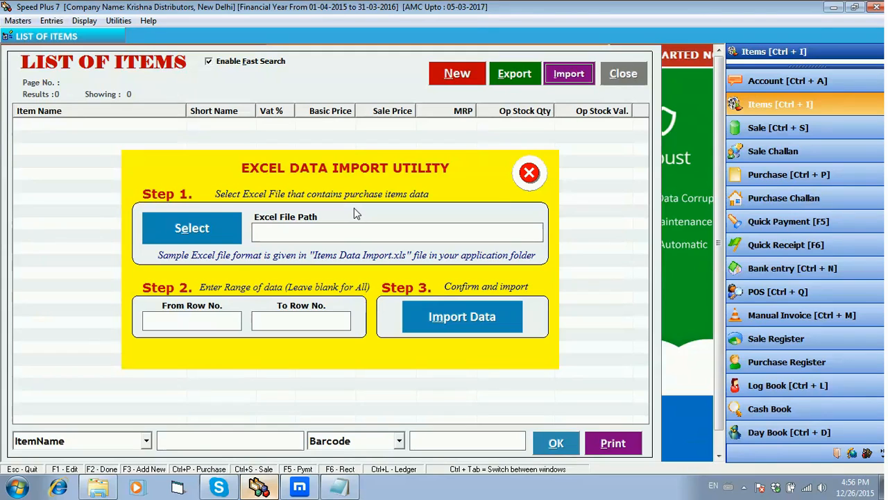
# - Choose the Items Data Import file in the Speed Plus 7.0 folder as the Excel file to import
pyautogui.click(201, 229)
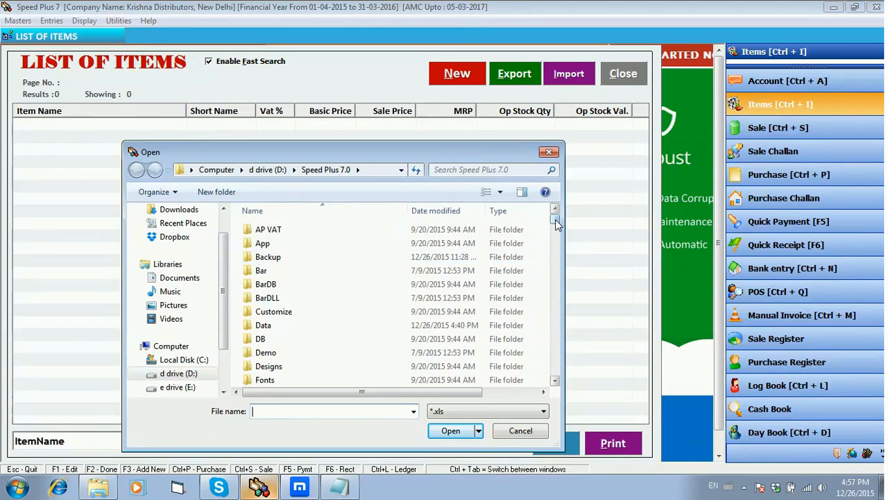
pyautogui.moveTo(555, 219); pyautogui.dragTo(555, 289)
pyautogui.click(333, 305)
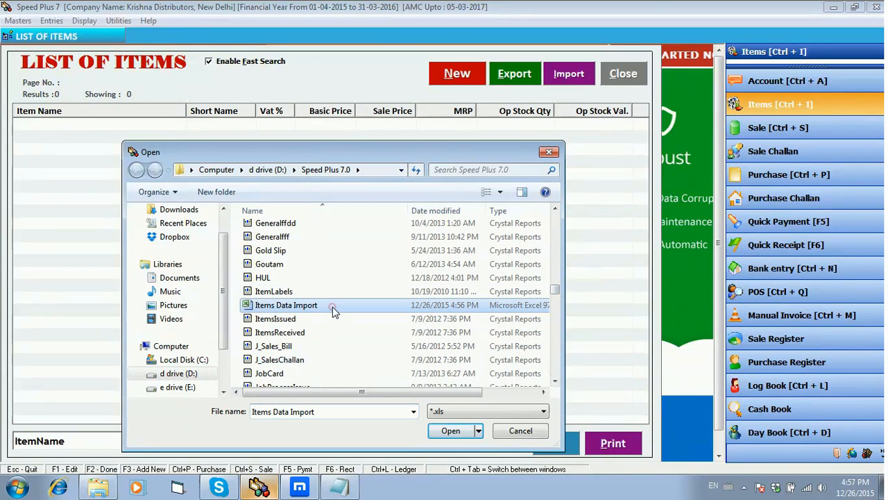
pyautogui.click(451, 430)
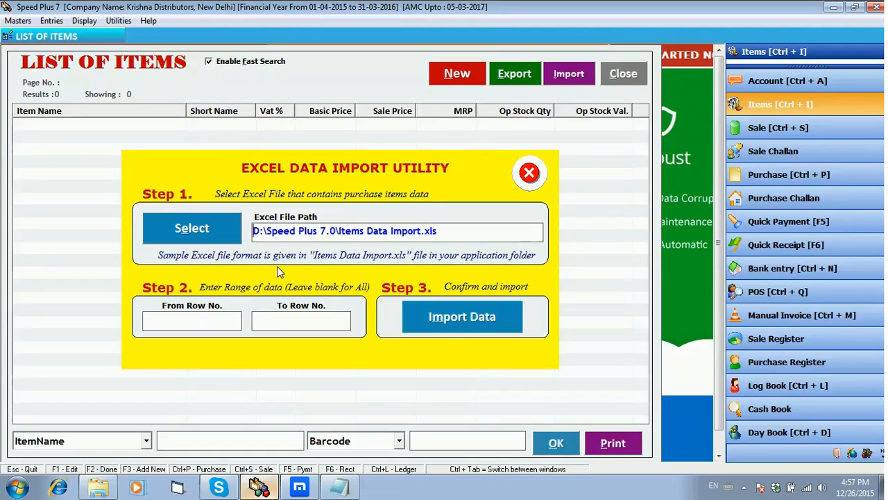
# - Set the data range from row 2 to row 403 and import the item data, accepting the confirmations
pyautogui.click(232, 313)
pyautogui.write('2')
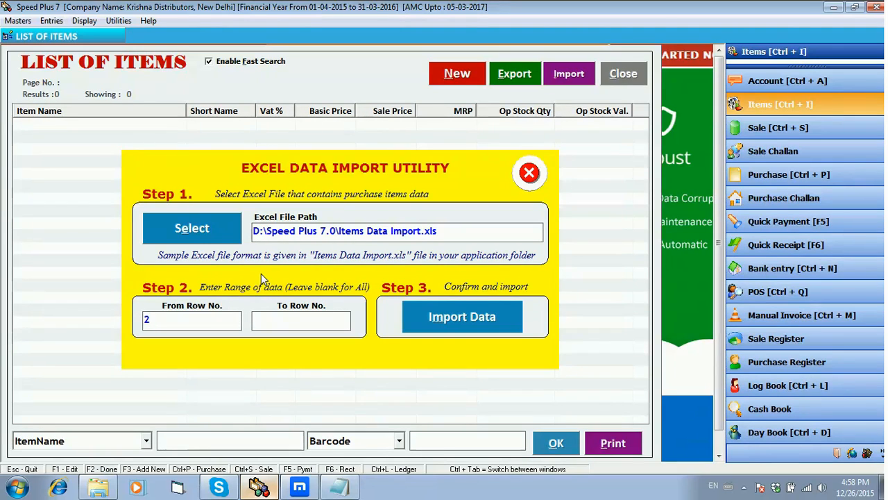
pyautogui.click(303, 323)
pyautogui.write('403')
pyautogui.click(490, 324)
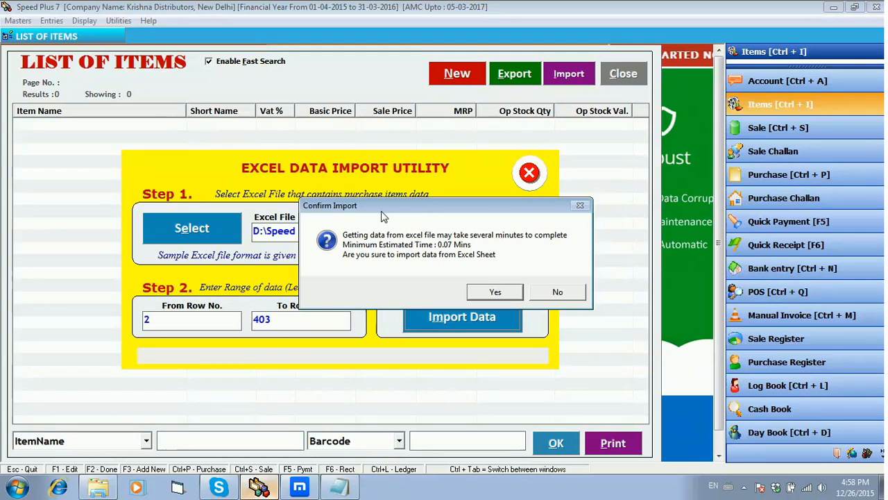
pyautogui.click(493, 289)
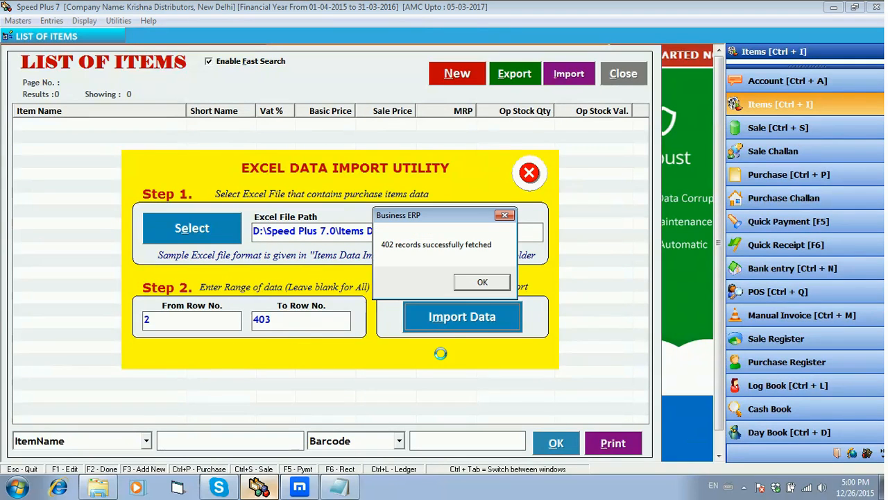
pyautogui.click(484, 283)
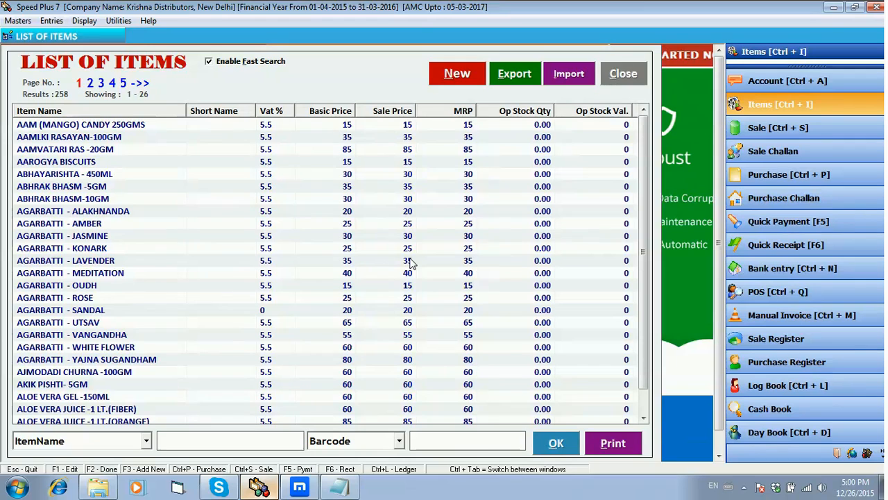
# - Filter the list of items by ItemName with the letter H
pyautogui.click(144, 443)
pyautogui.click(132, 337)
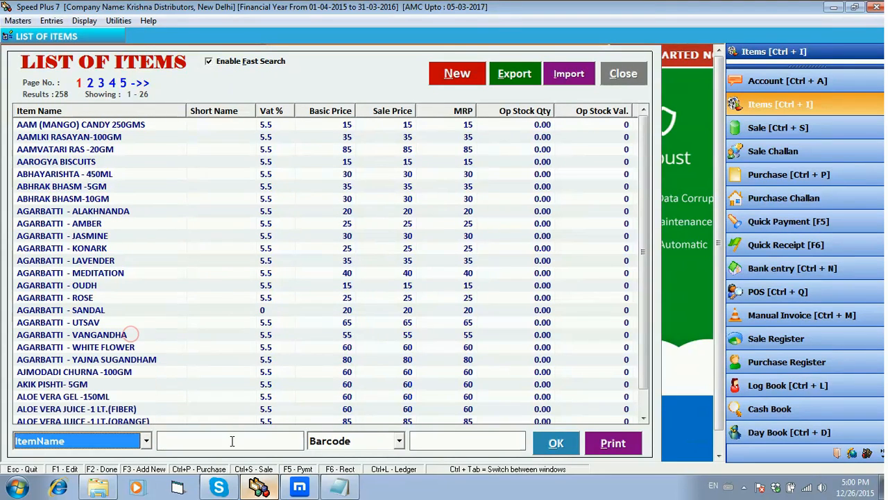
pyautogui.click(231, 441)
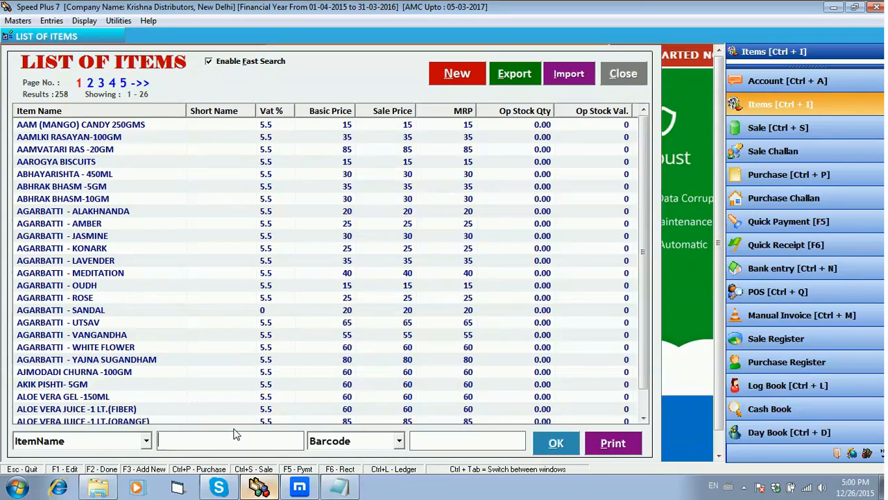
pyautogui.write('H')
pyautogui.click(572, 444)
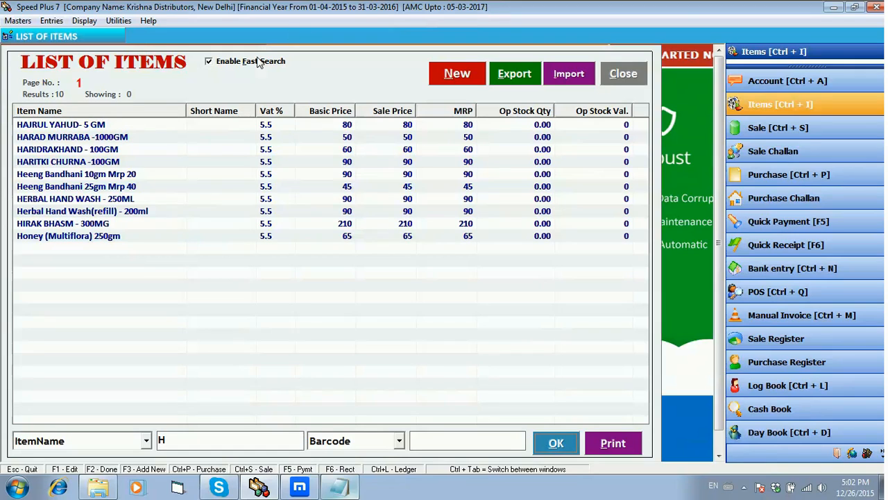
# - Open the HERBAL HAND WASH - 250ML item entry to review its details and close it without changes
pyautogui.doubleClick(97, 200)
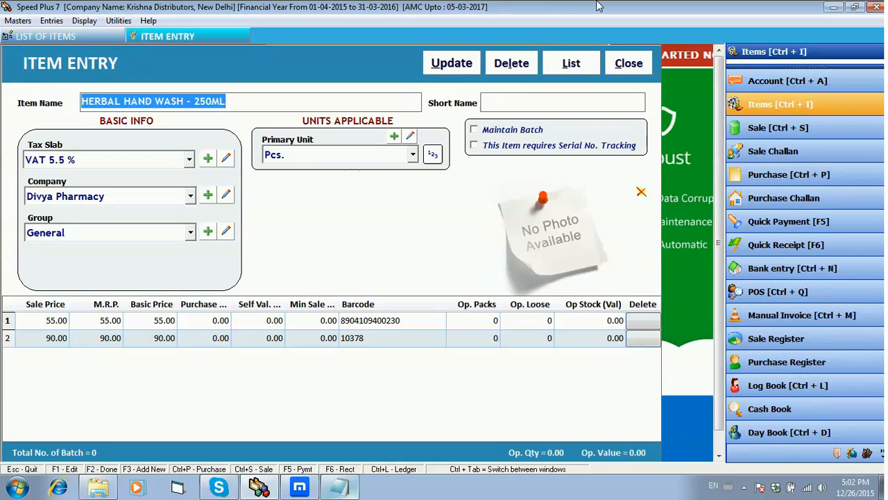
pyautogui.click(634, 65)
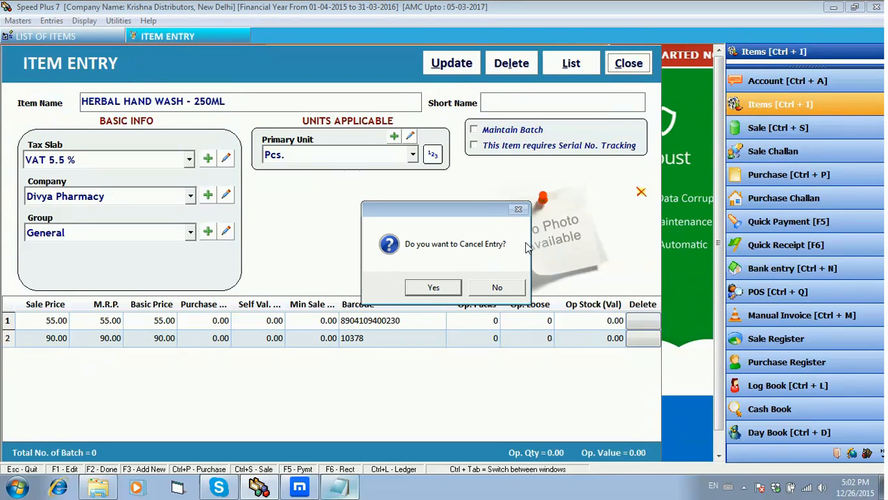
pyautogui.click(432, 287)
pyautogui.click(616, 73)
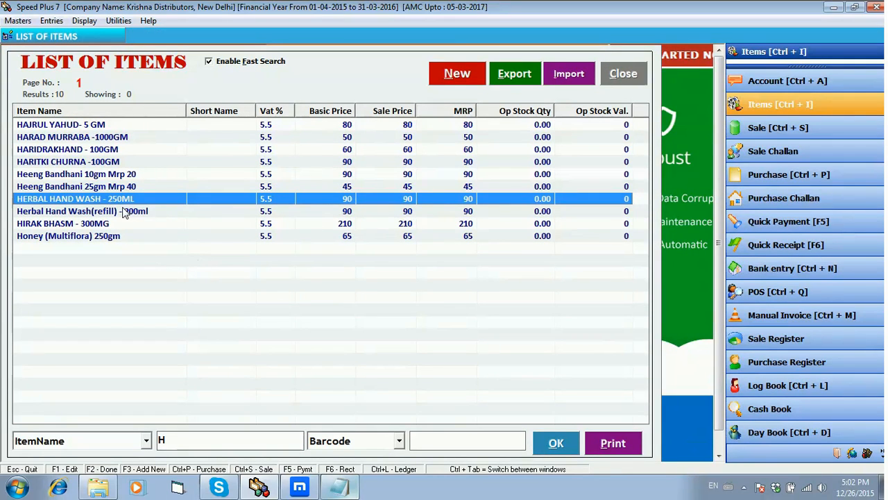
# - Clear the item name filter and list all items
pyautogui.click(172, 438)
pyautogui.press('BackSpace')
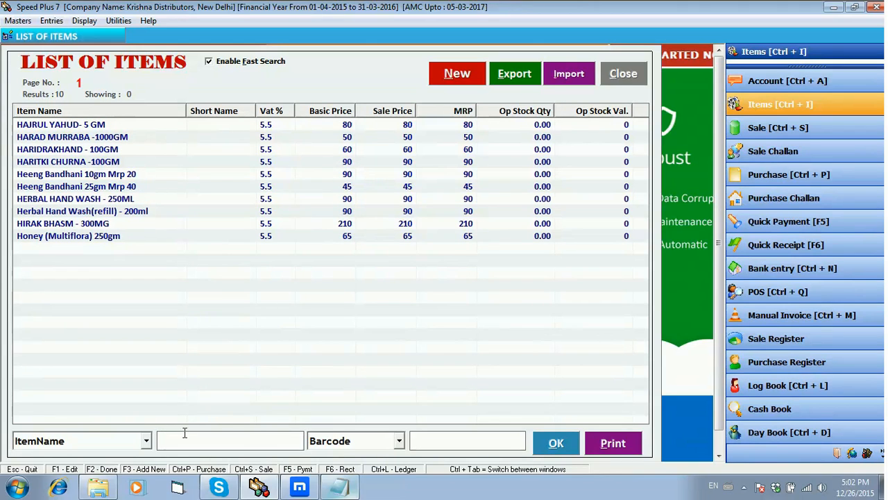
pyautogui.click(553, 437)
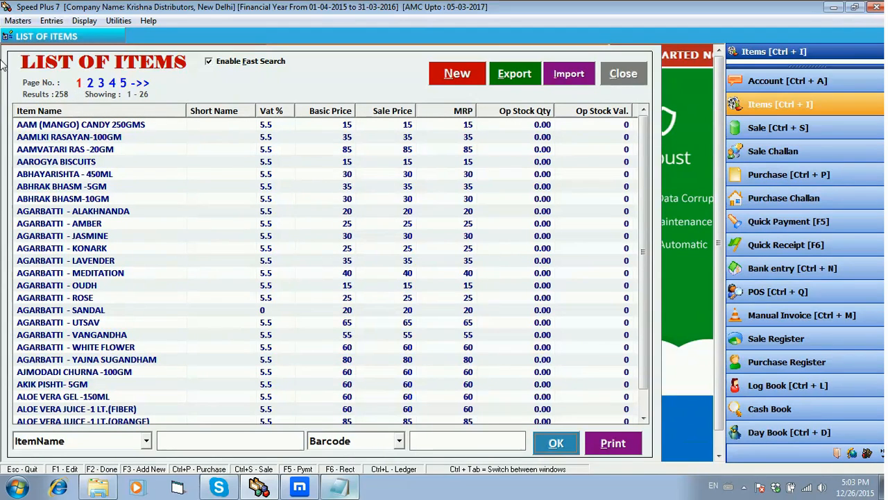
# - Search the list of items again for item names beginning with H
pyautogui.click(175, 435)
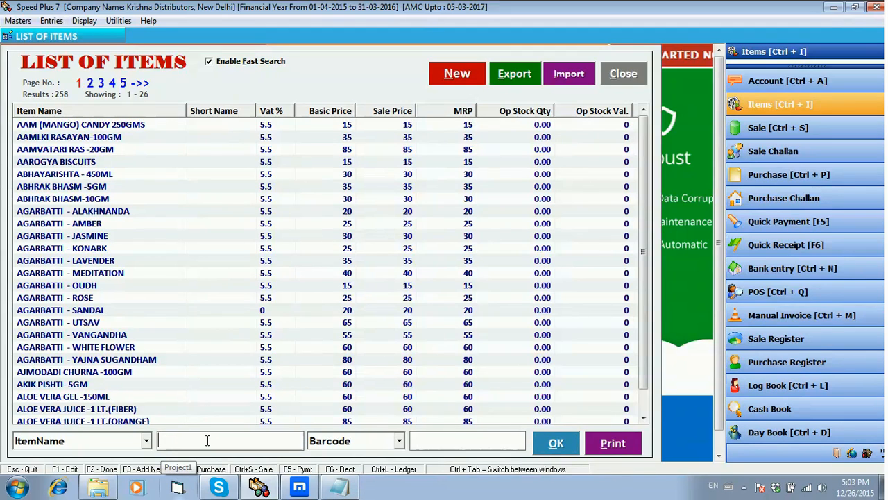
pyautogui.write('H')
pyautogui.click(554, 451)
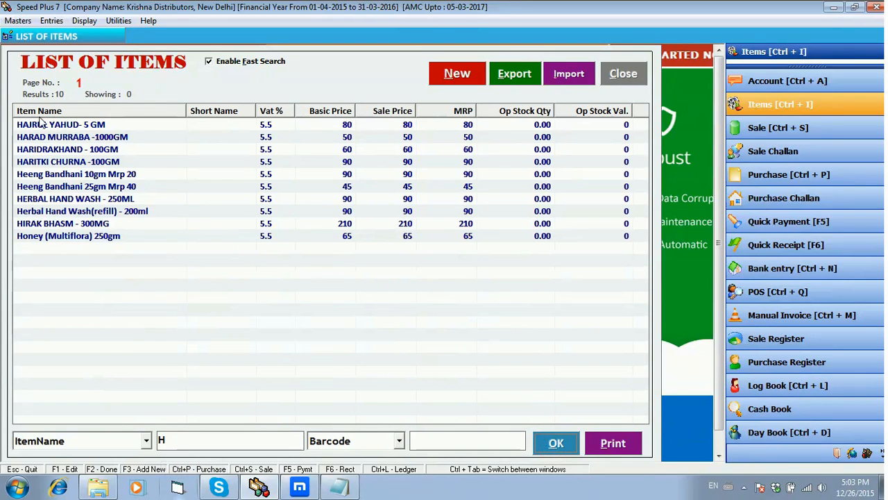
# - Reopen the HERBAL HAND WASH - 250ML entry to examine its price and barcode rows, then cancel the entry and close it
pyautogui.click(92, 200)
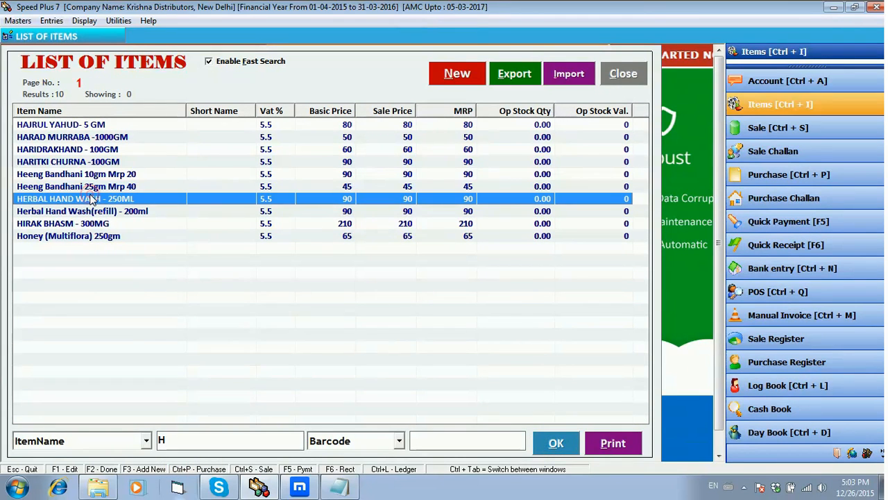
pyautogui.doubleClick(92, 200)
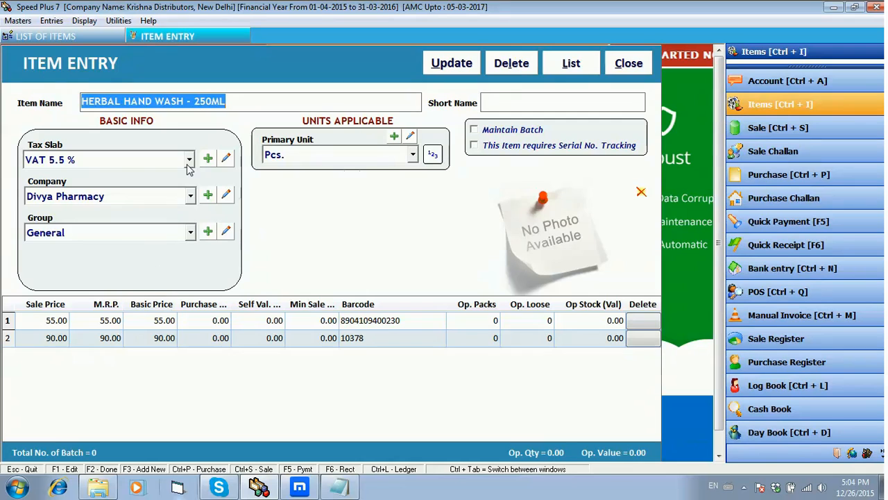
pyautogui.click(638, 64)
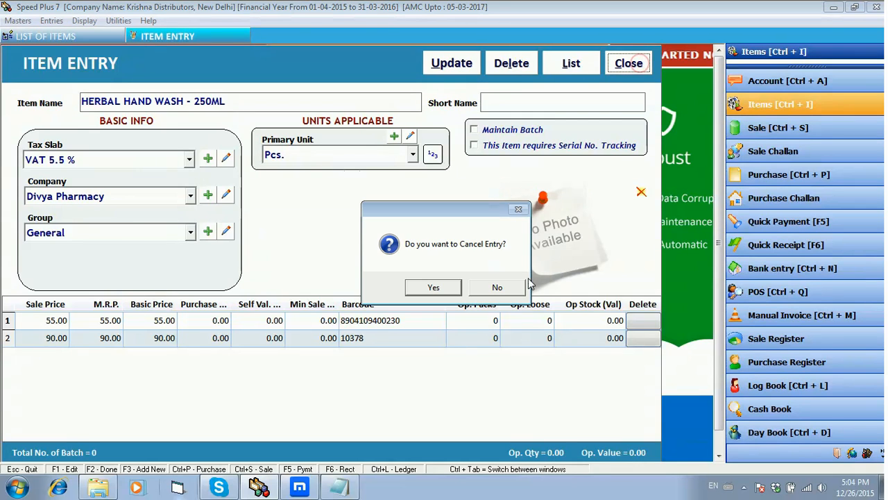
pyautogui.click(434, 287)
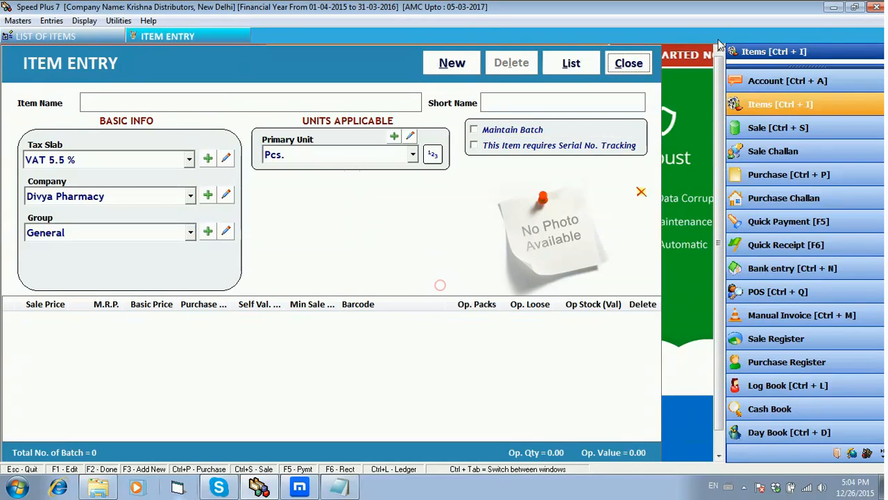
pyautogui.click(628, 63)
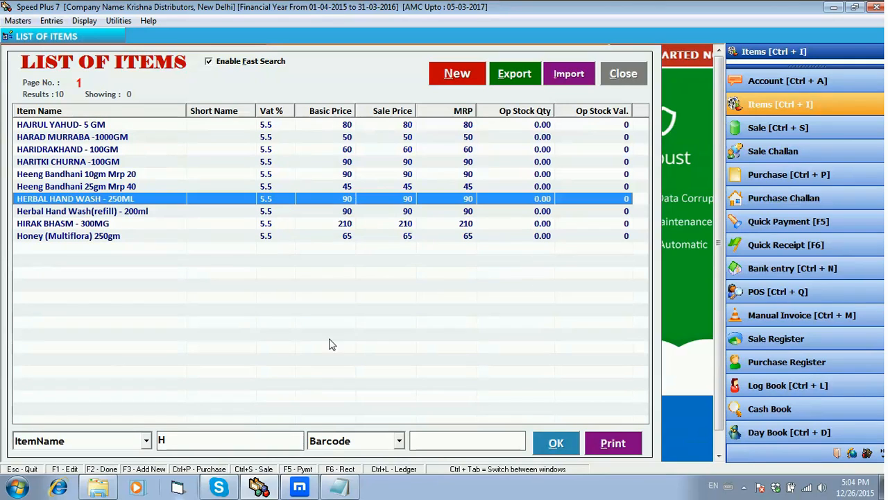
# - Remove the letter H from the item name search and reload the full list of items
pyautogui.click(247, 440)
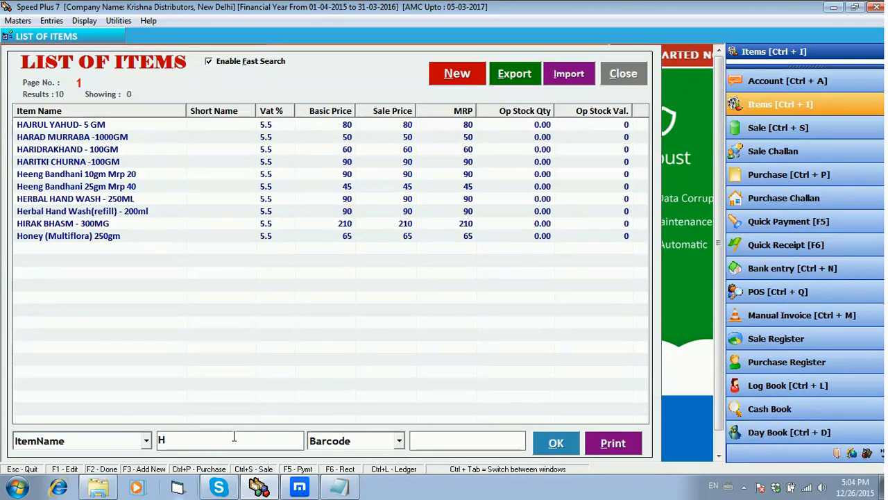
pyautogui.press('BackSpace')
pyautogui.click(543, 439)
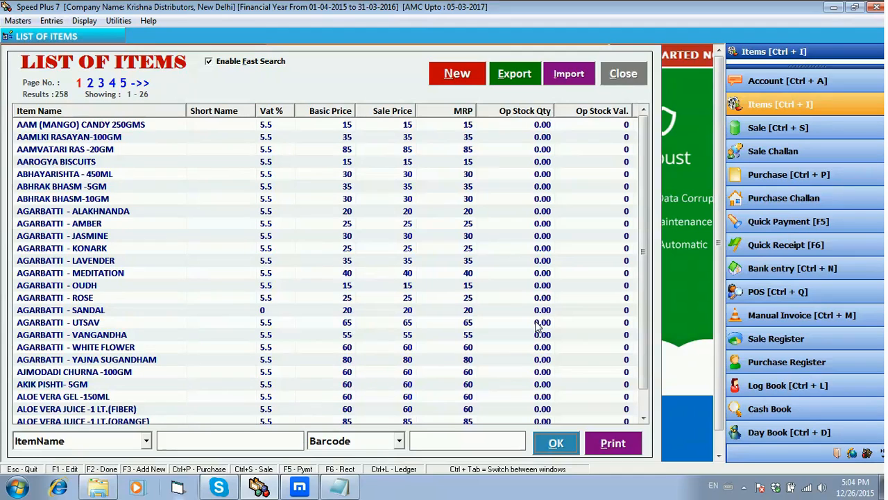
# - Export all items to Excel, view the exported workbook and close it without saving
pyautogui.click(525, 78)
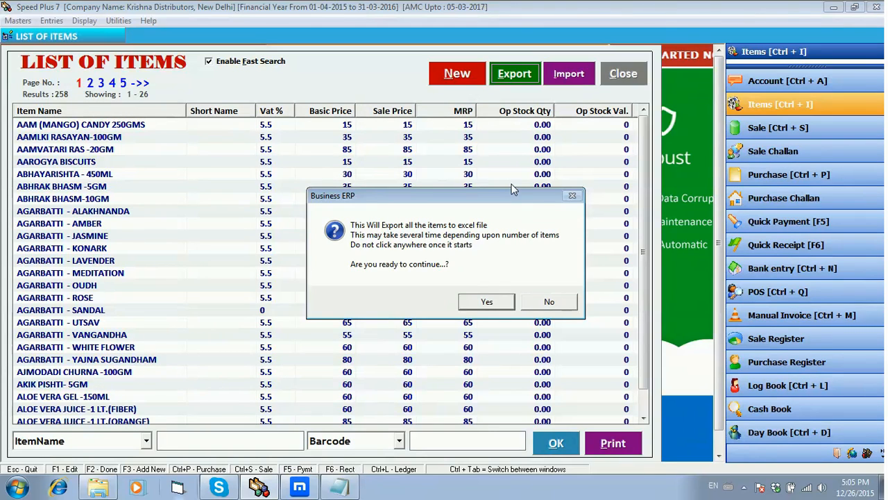
pyautogui.click(486, 300)
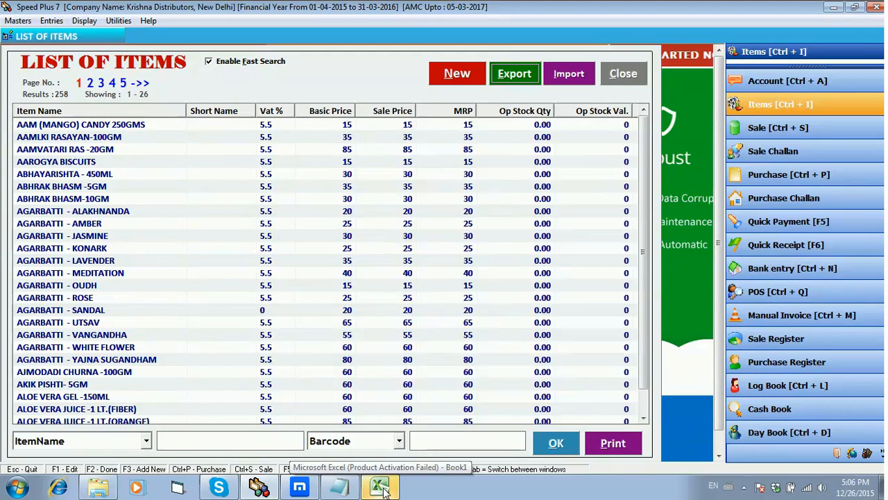
pyautogui.click(381, 488)
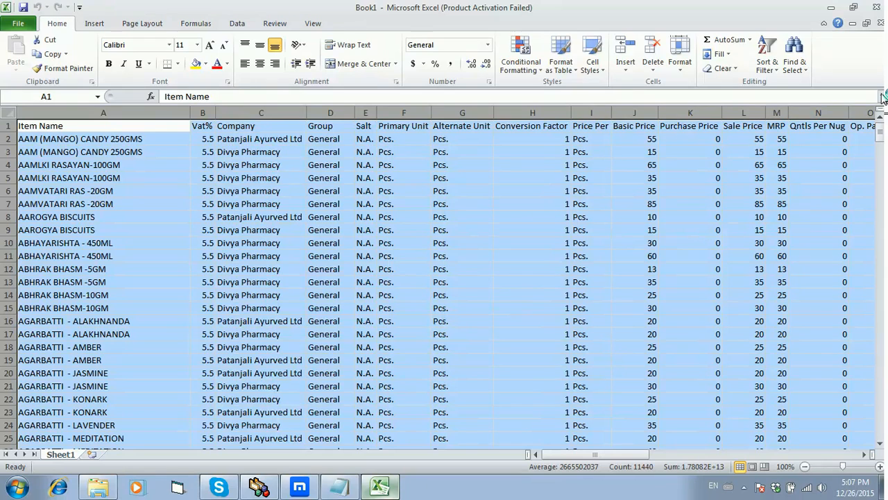
pyautogui.click(876, 7)
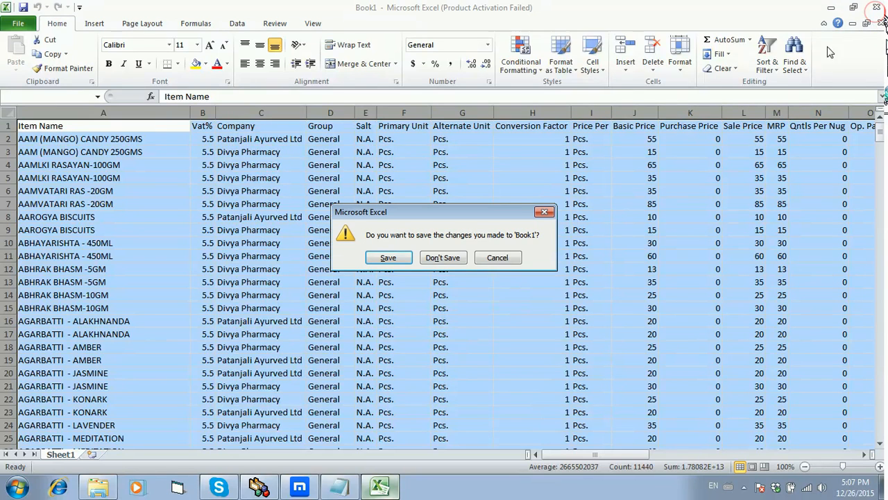
pyautogui.click(449, 261)
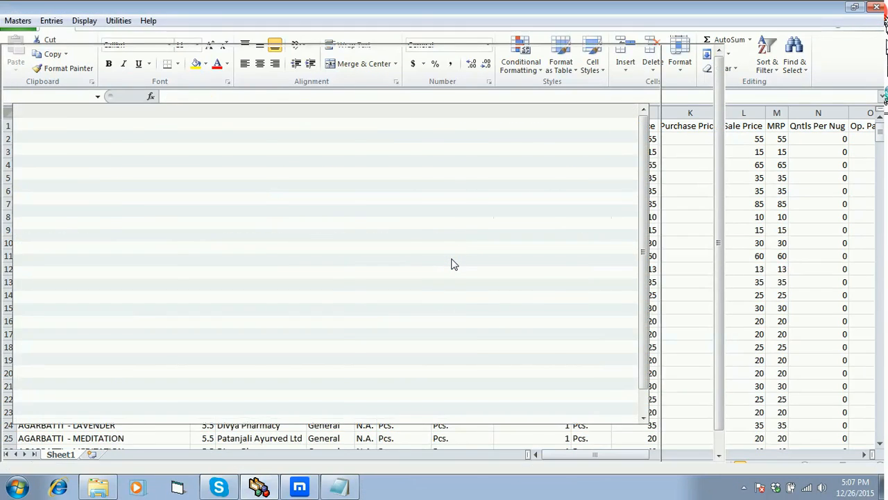